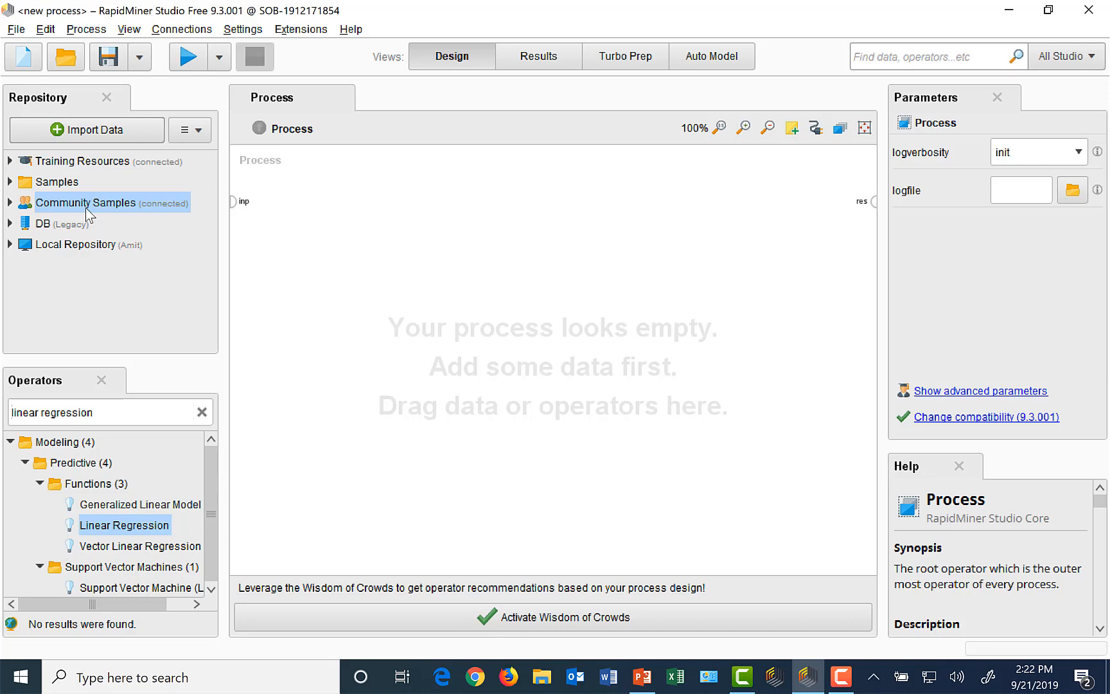
# - Examine the contents of the Training Resources, Community Samples and Local Repository entries in the repository
pyautogui.click(11, 164)
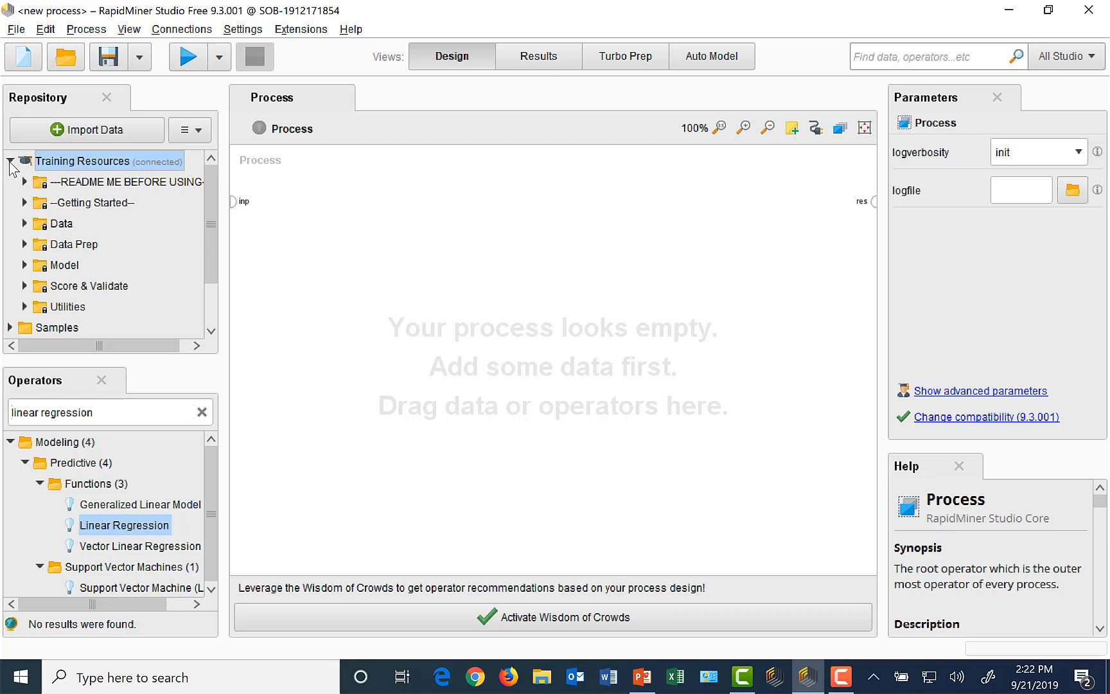
pyautogui.click(10, 162)
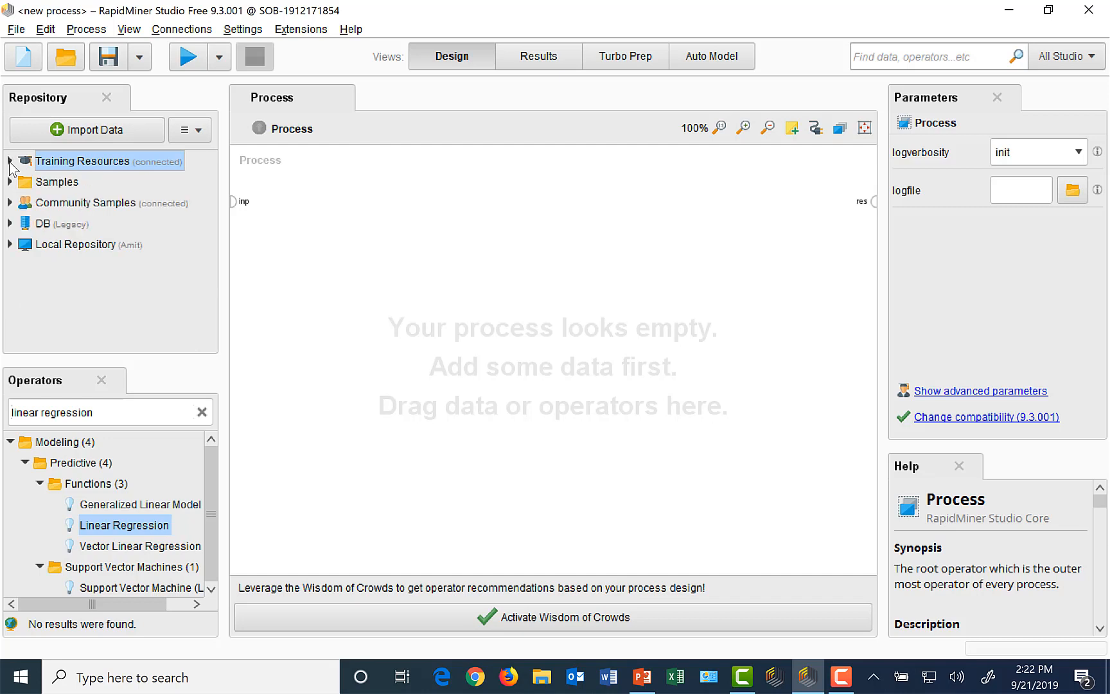
pyautogui.click(11, 203)
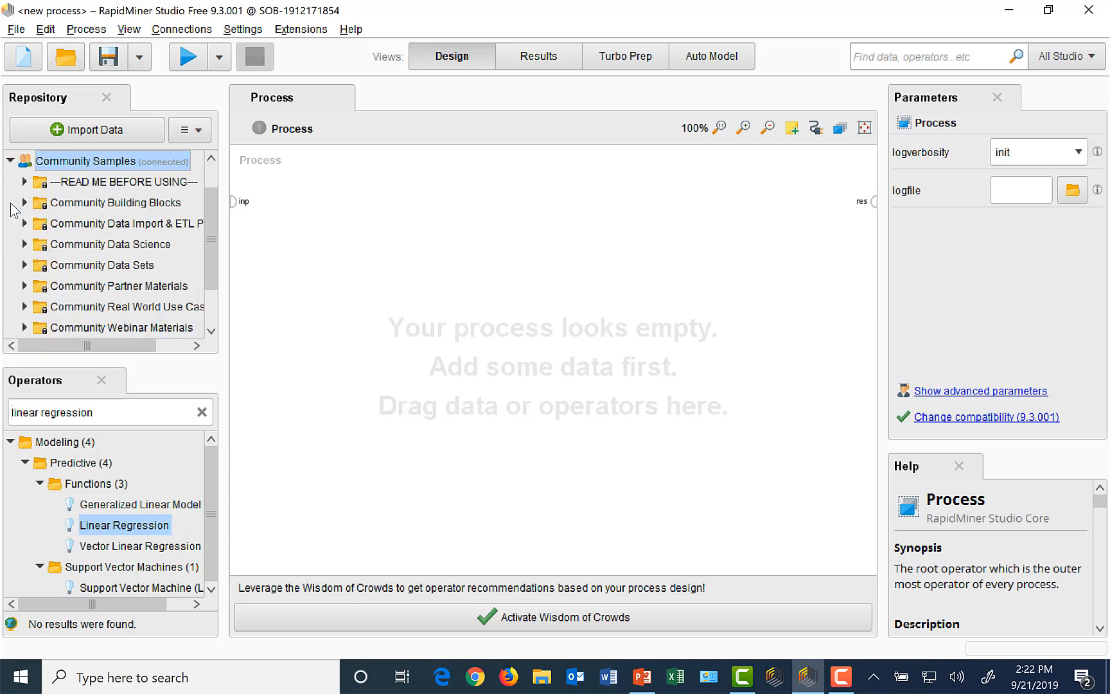
pyautogui.click(10, 162)
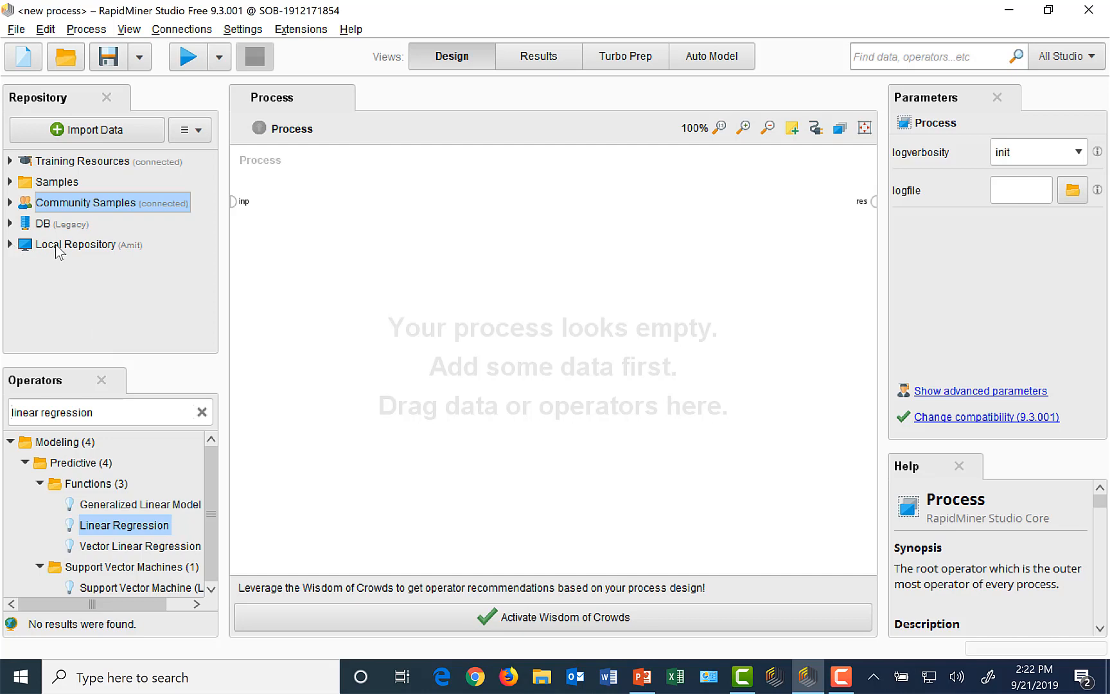
pyautogui.moveTo(98, 255)
pyautogui.click(9, 244)
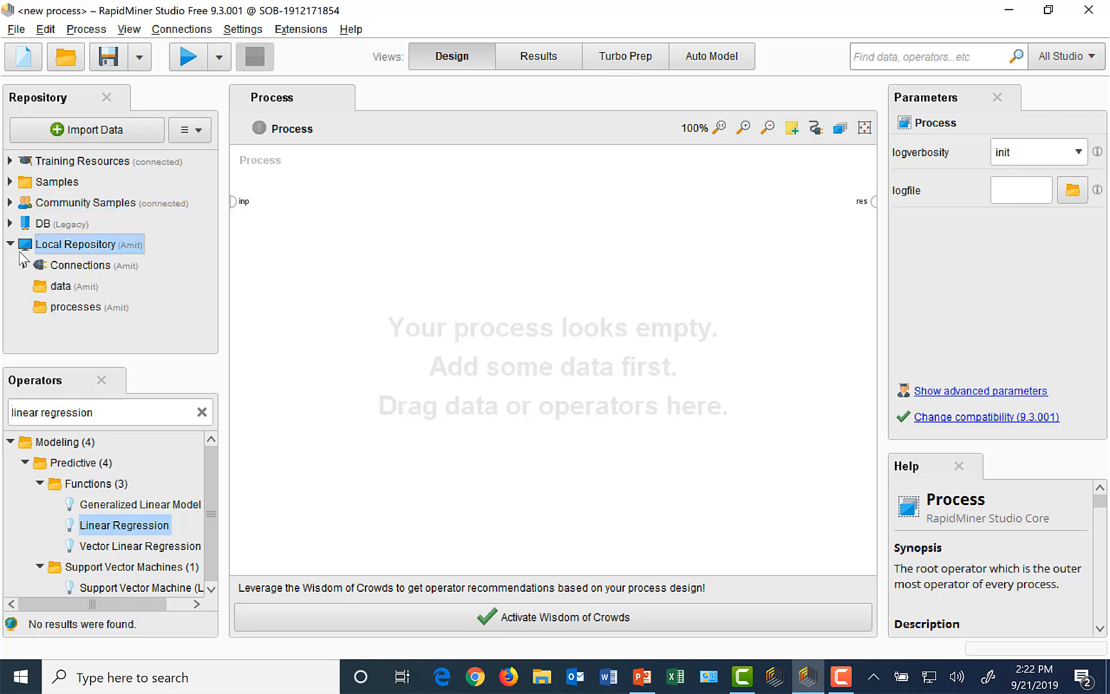
pyautogui.click(10, 244)
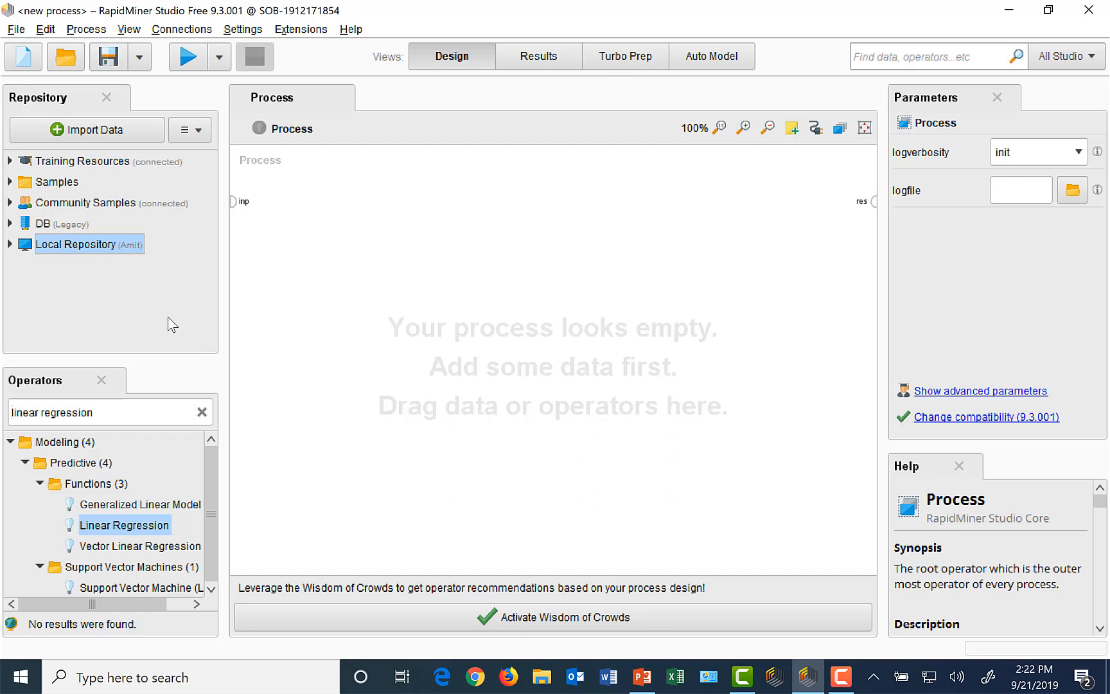
# - Import Housing.csv from the RM-temp folder on the computer, accepting the default data format
pyautogui.click(98, 131)
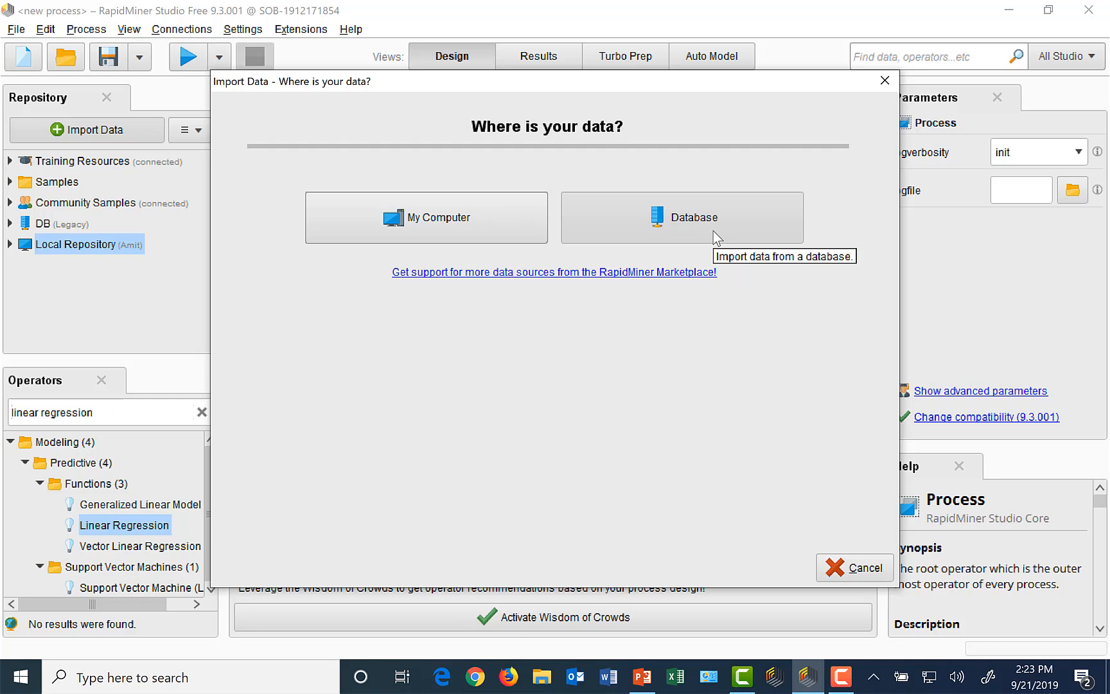
pyautogui.click(428, 218)
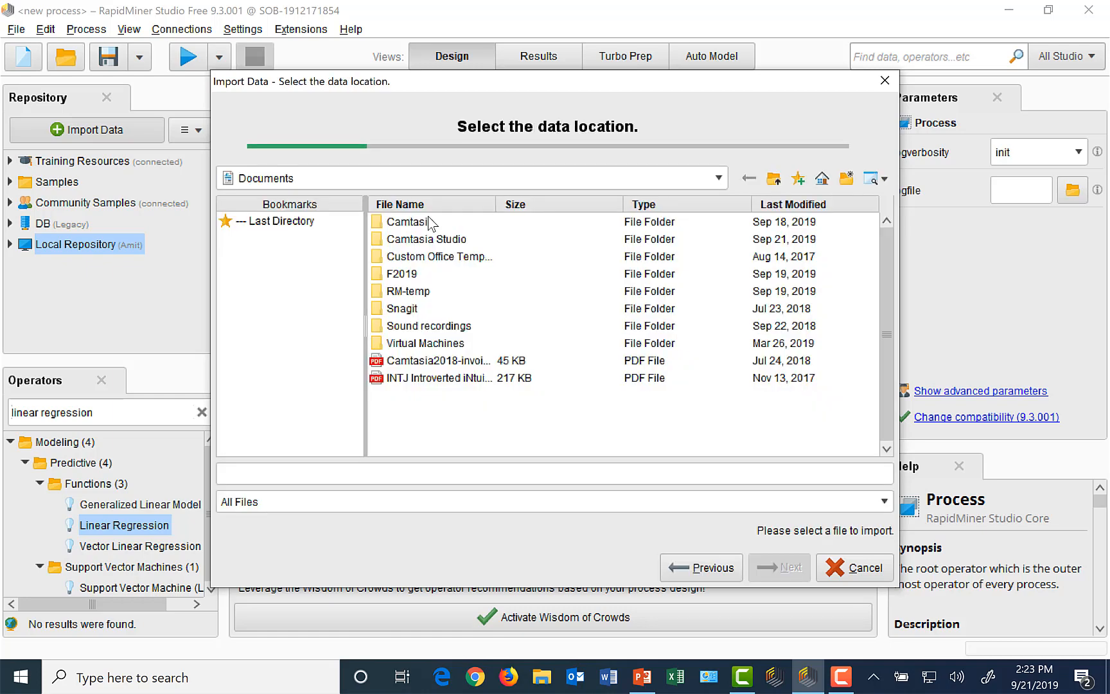
pyautogui.doubleClick(408, 293)
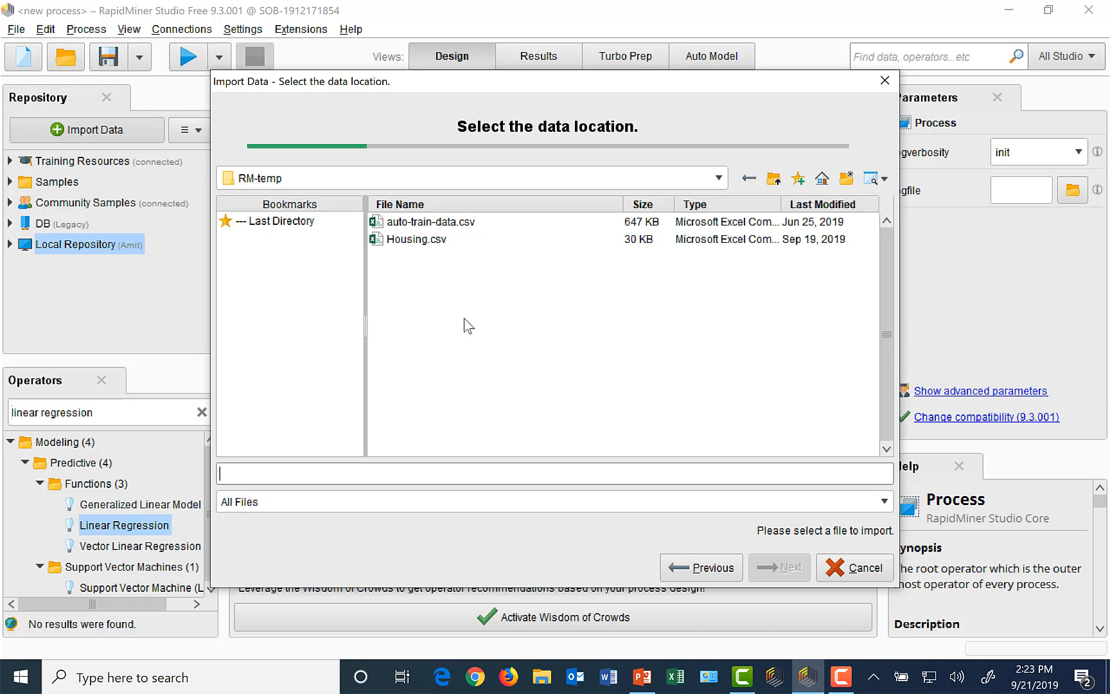
pyautogui.click(419, 241)
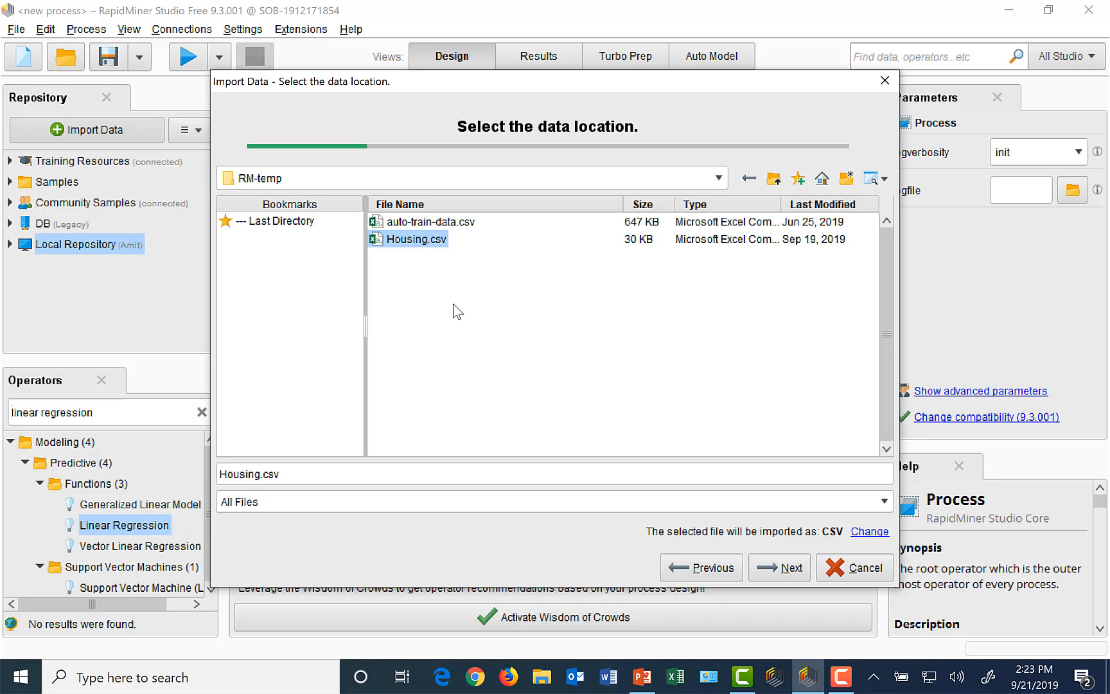
pyautogui.click(787, 569)
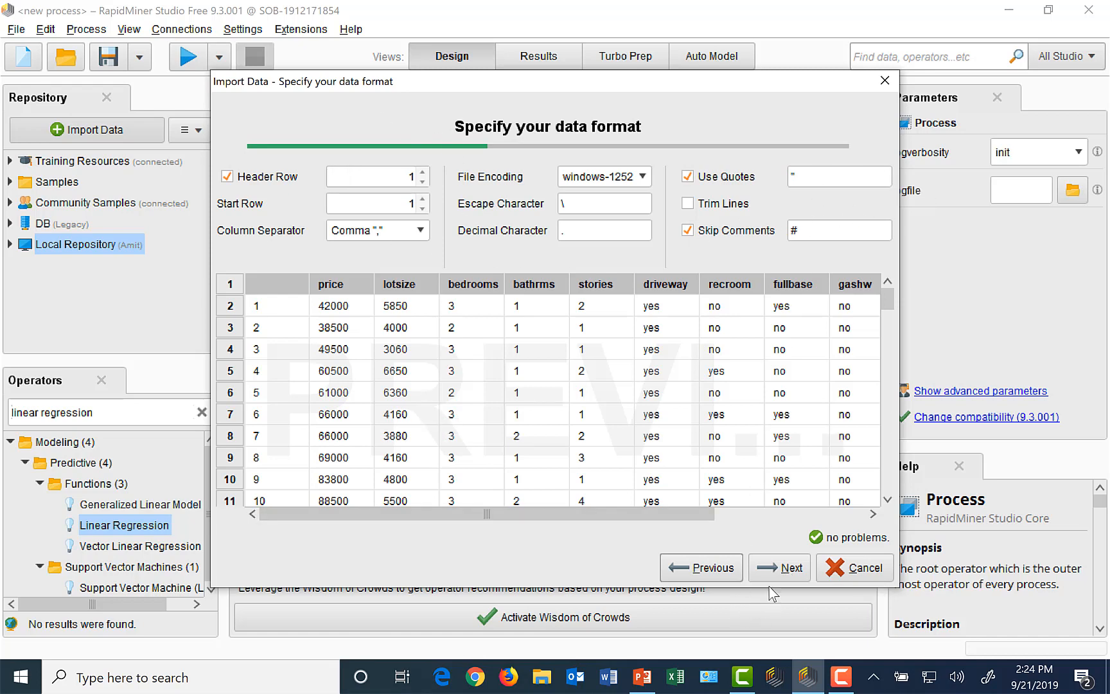
pyautogui.click(777, 572)
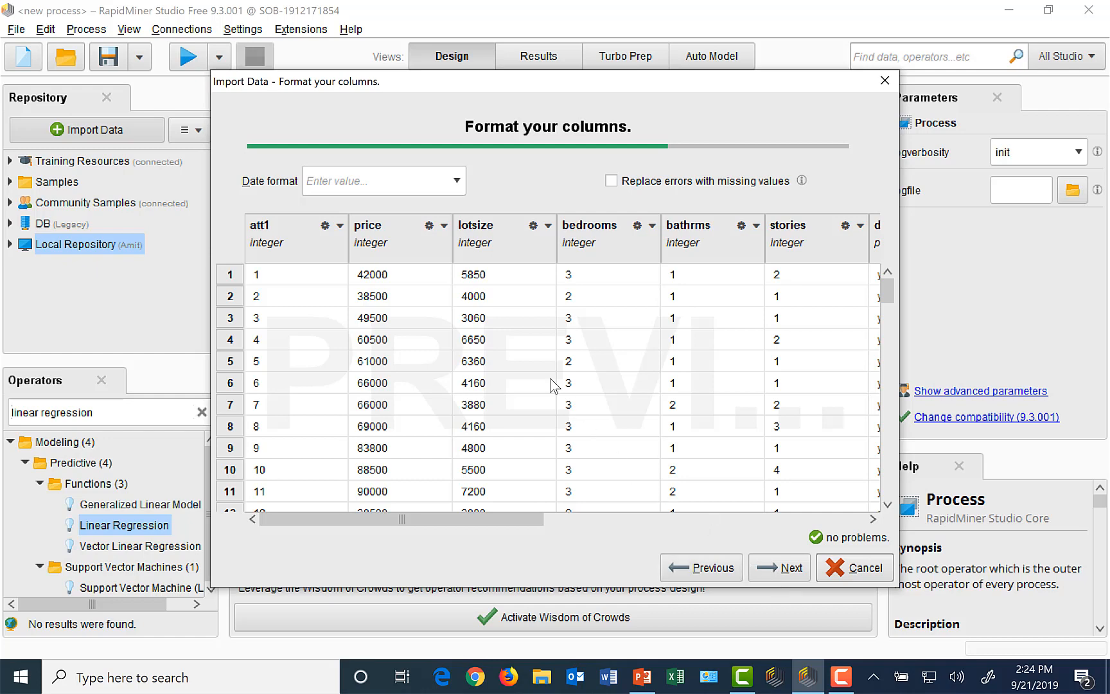
# - Keep the column formats after reviewing their options, and store the imported data as Housing in the Local Repository's data folder
pyautogui.click(549, 226)
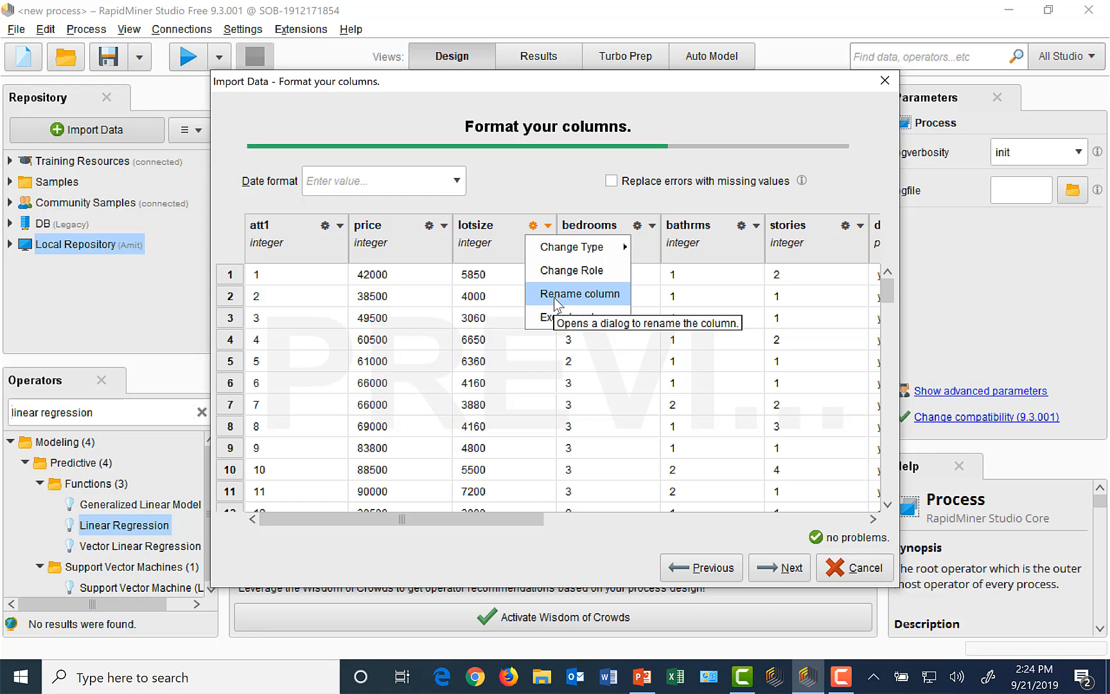
pyautogui.moveTo(574, 257)
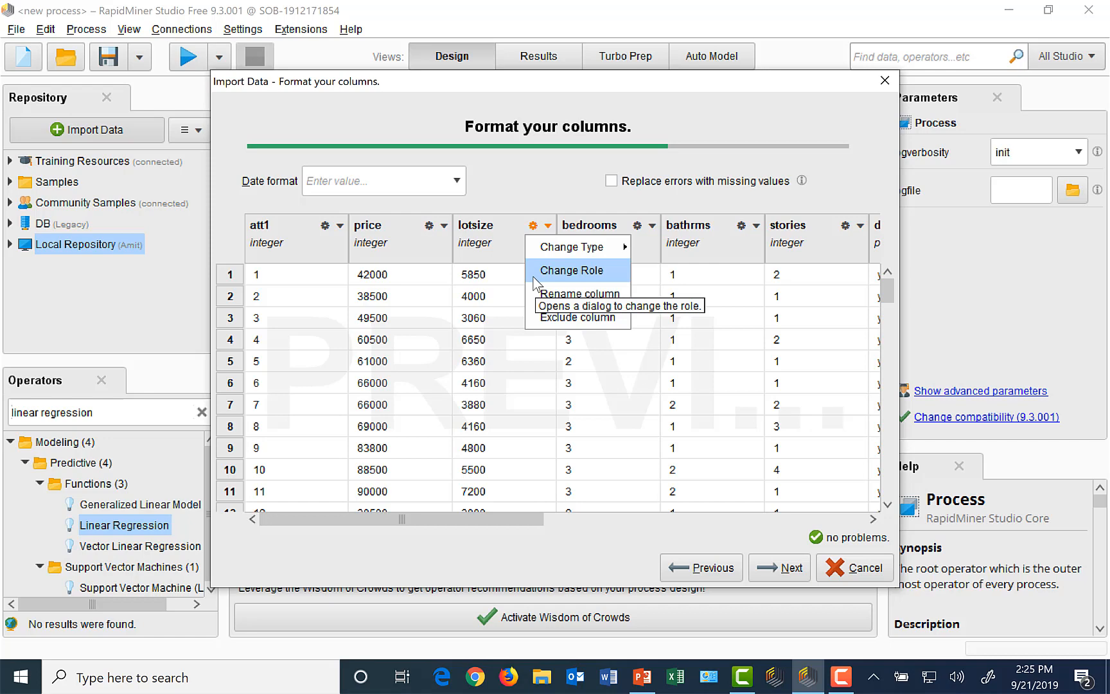
pyautogui.click(848, 520)
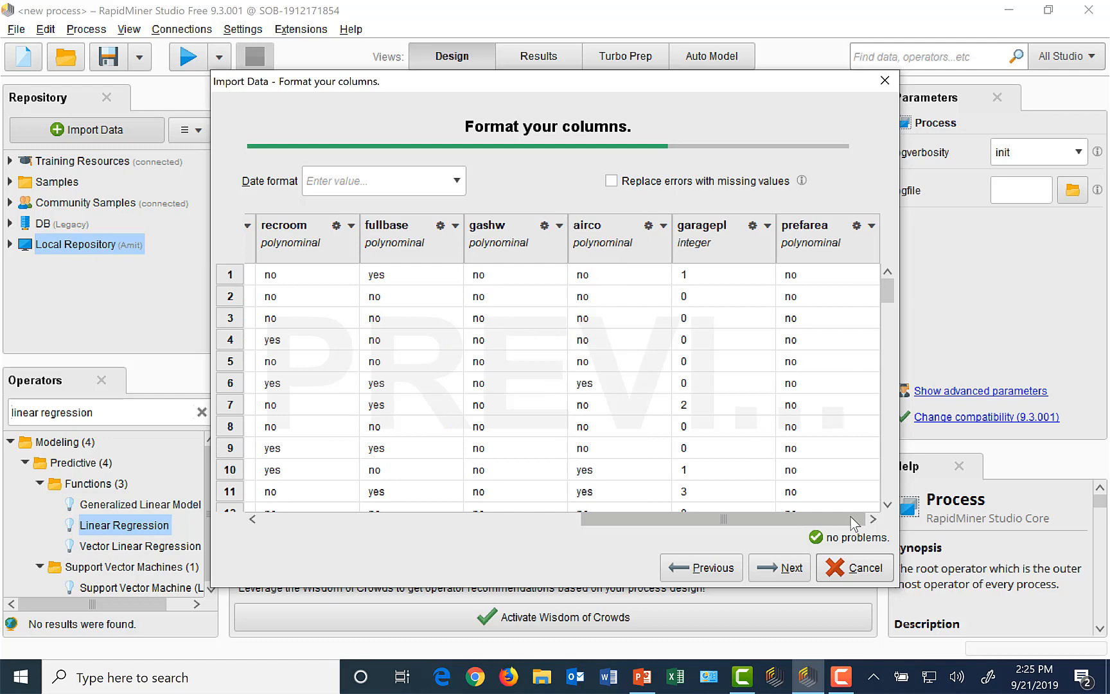
pyautogui.click(559, 226)
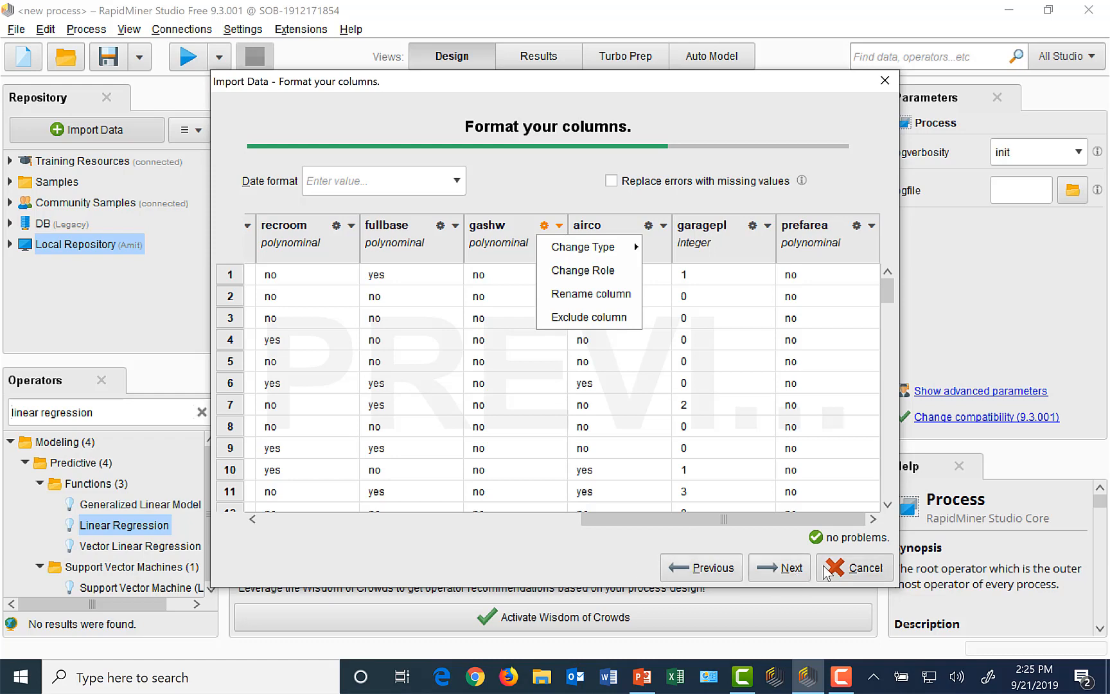
pyautogui.click(791, 568)
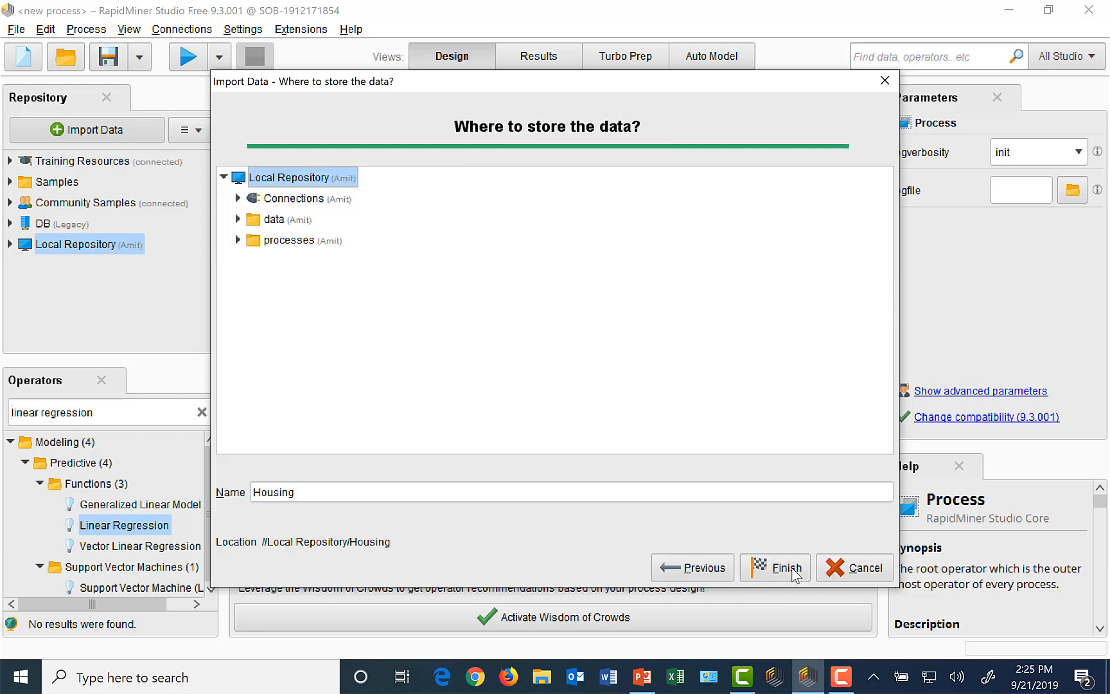
pyautogui.click(256, 224)
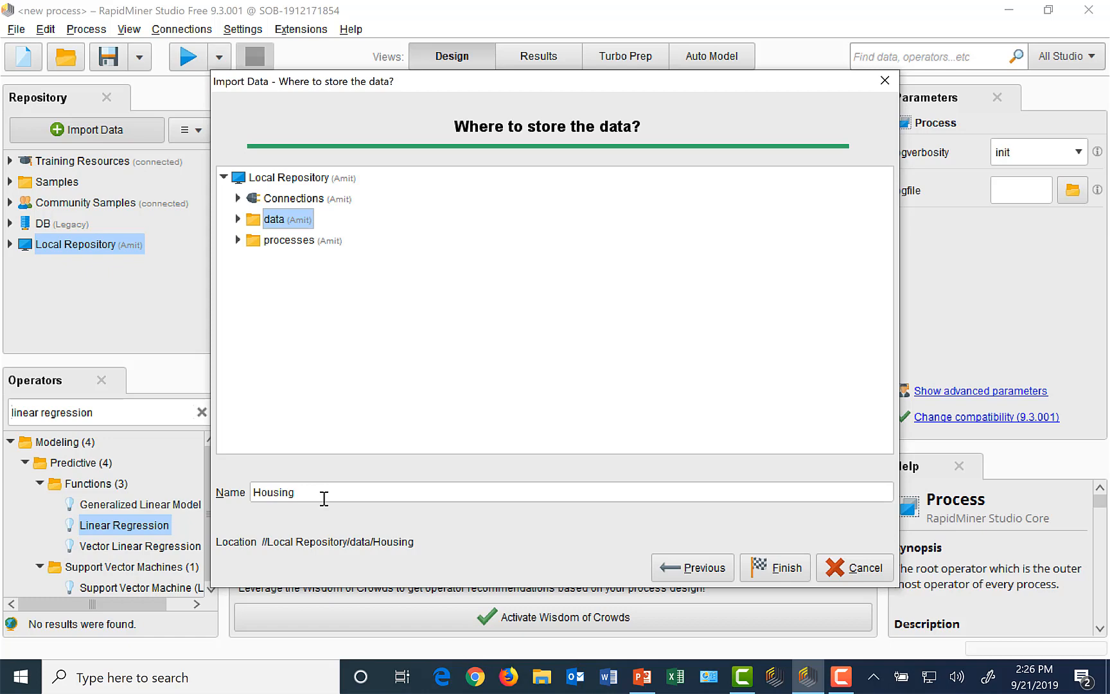
pyautogui.click(778, 569)
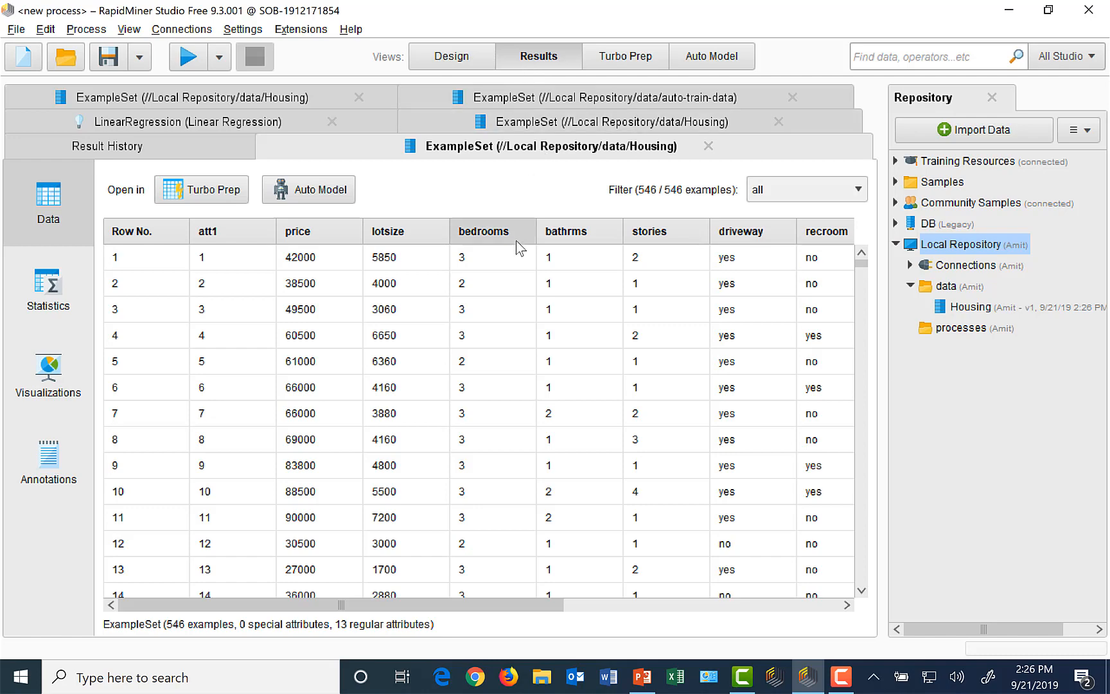
# - Place the Housing dataset in the empty process design and connect its output to a new Select Attributes operator
pyautogui.click(451, 61)
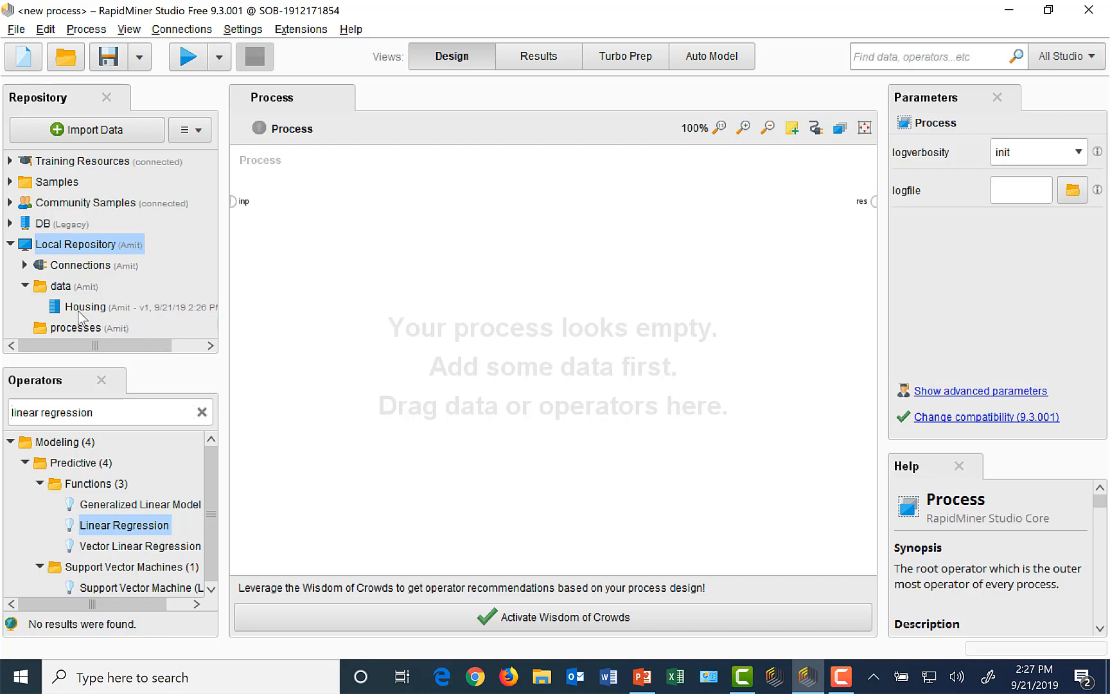
pyautogui.moveTo(79, 308); pyautogui.dragTo(341, 295)
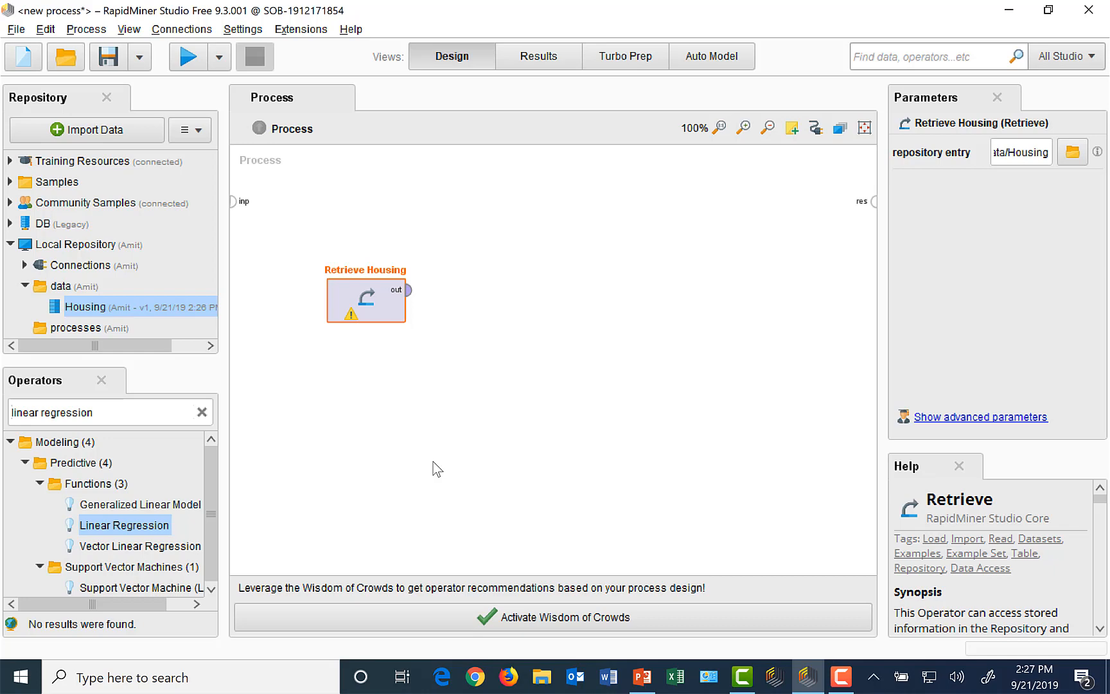
pyautogui.tripleClick(114, 412)
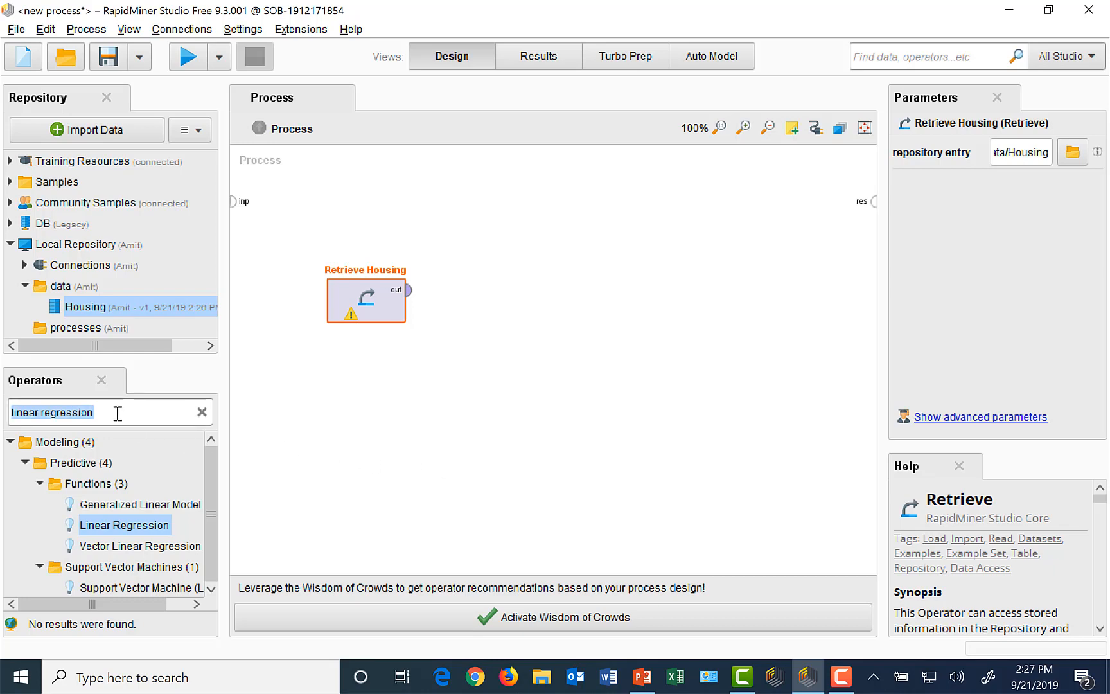
pyautogui.write('selec')
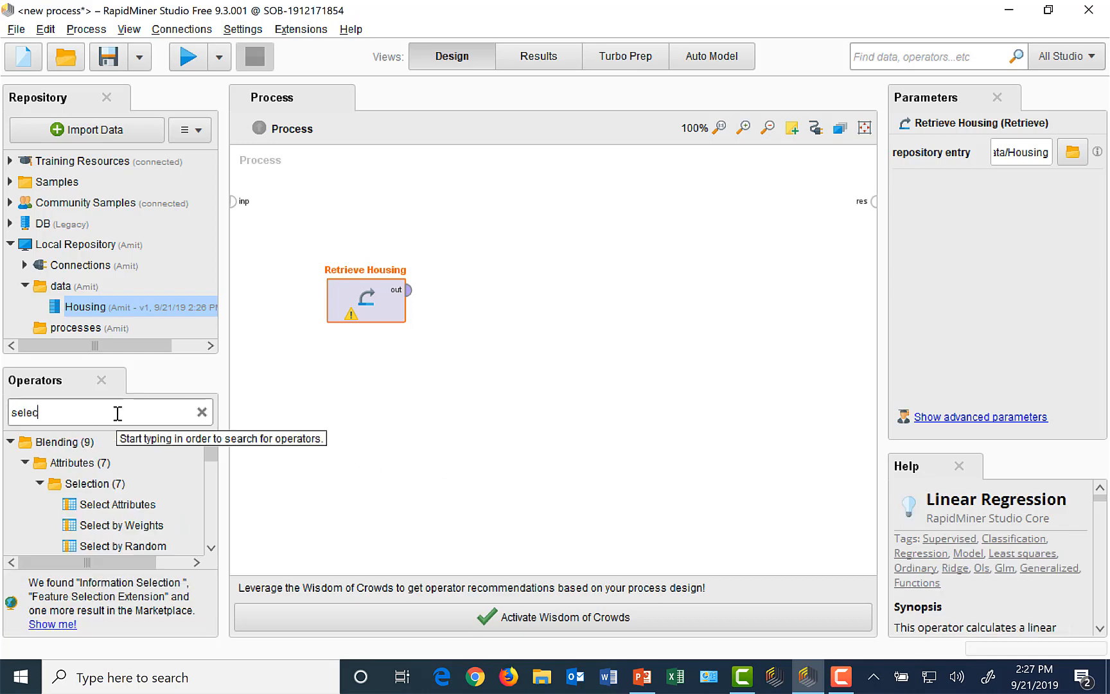
pyautogui.write('t')
pyautogui.moveTo(112, 504); pyautogui.dragTo(517, 323)
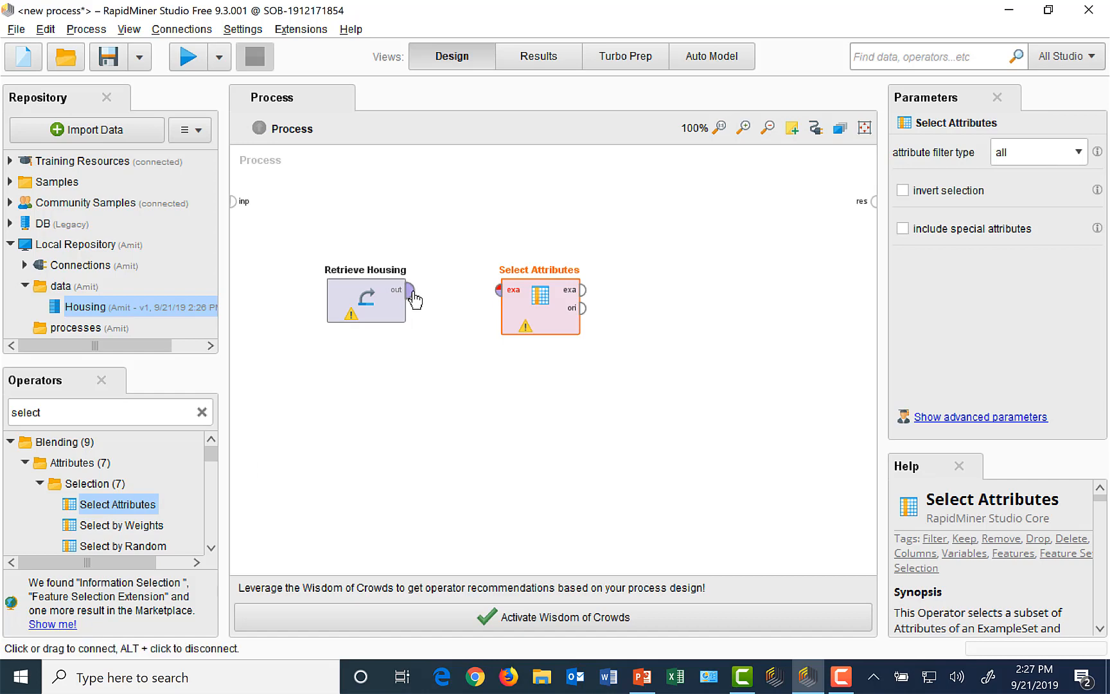
pyautogui.click(409, 290)
pyautogui.click(499, 290)
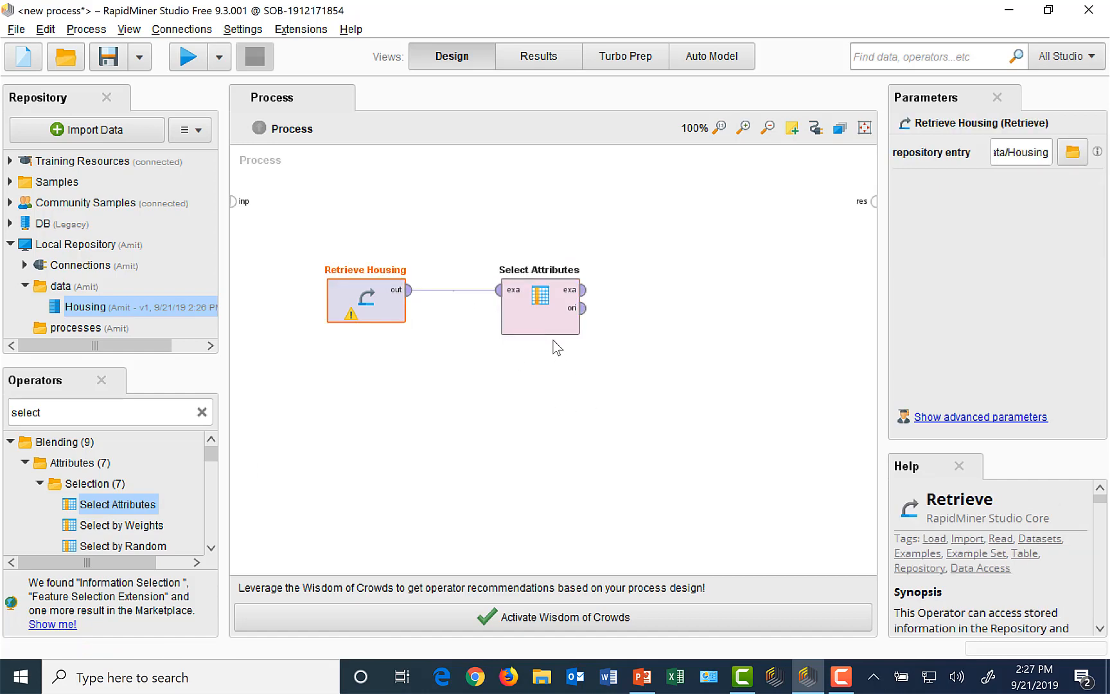
# - Set the attribute filter type of the Select Attributes operator to subset
pyautogui.click(542, 319)
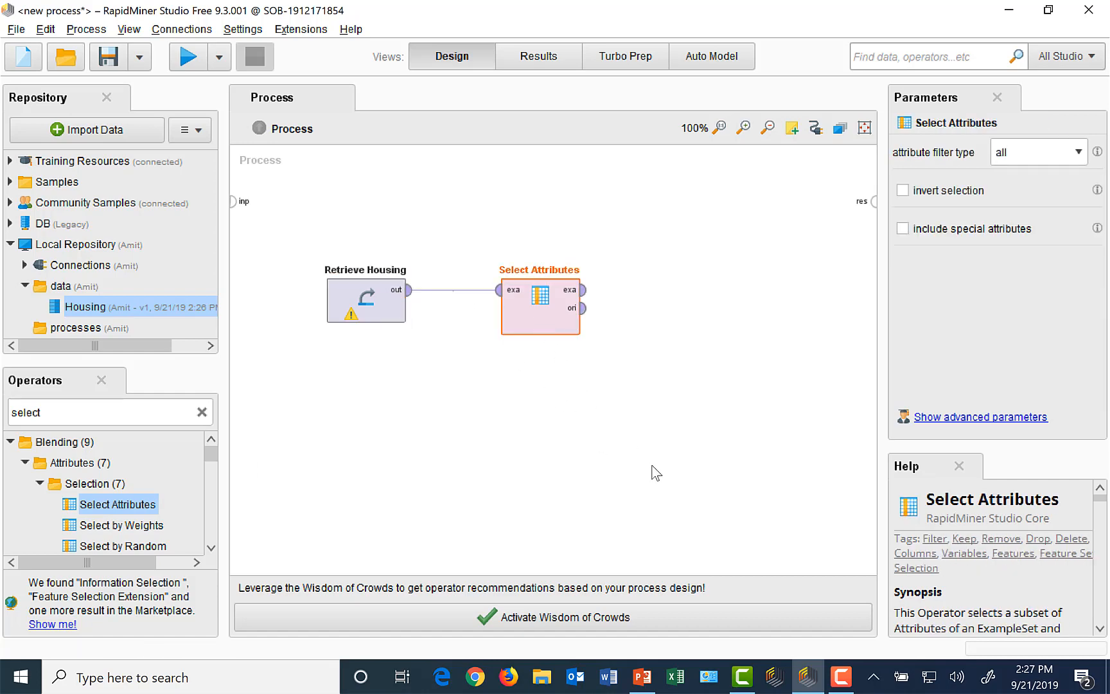
pyautogui.click(1082, 154)
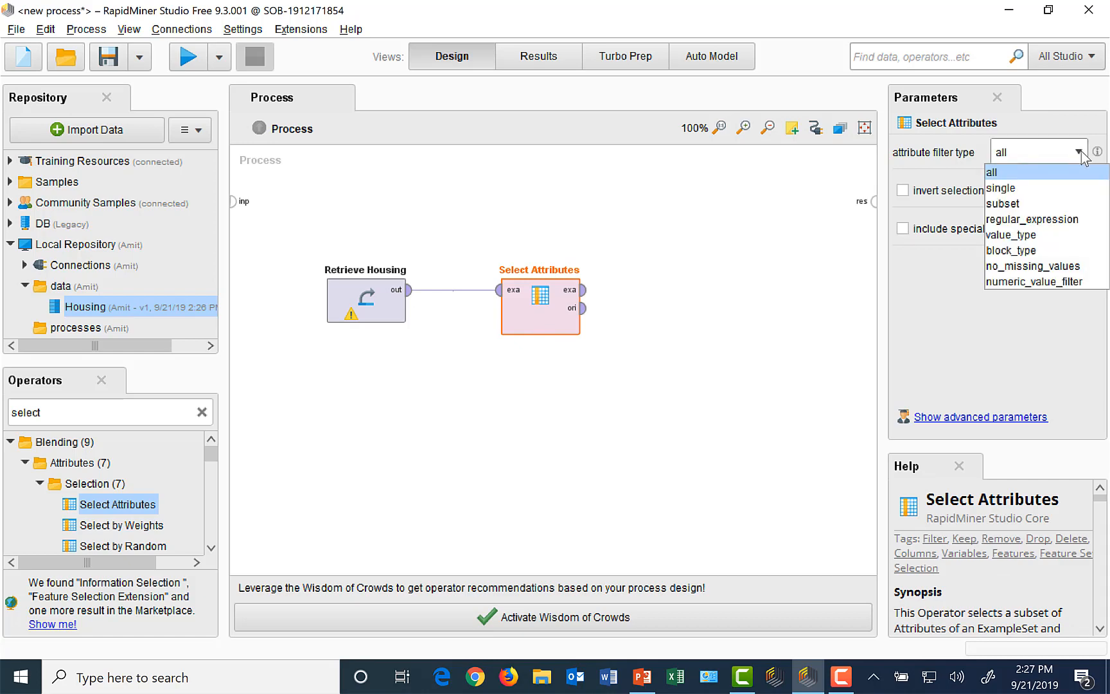
pyautogui.click(1018, 202)
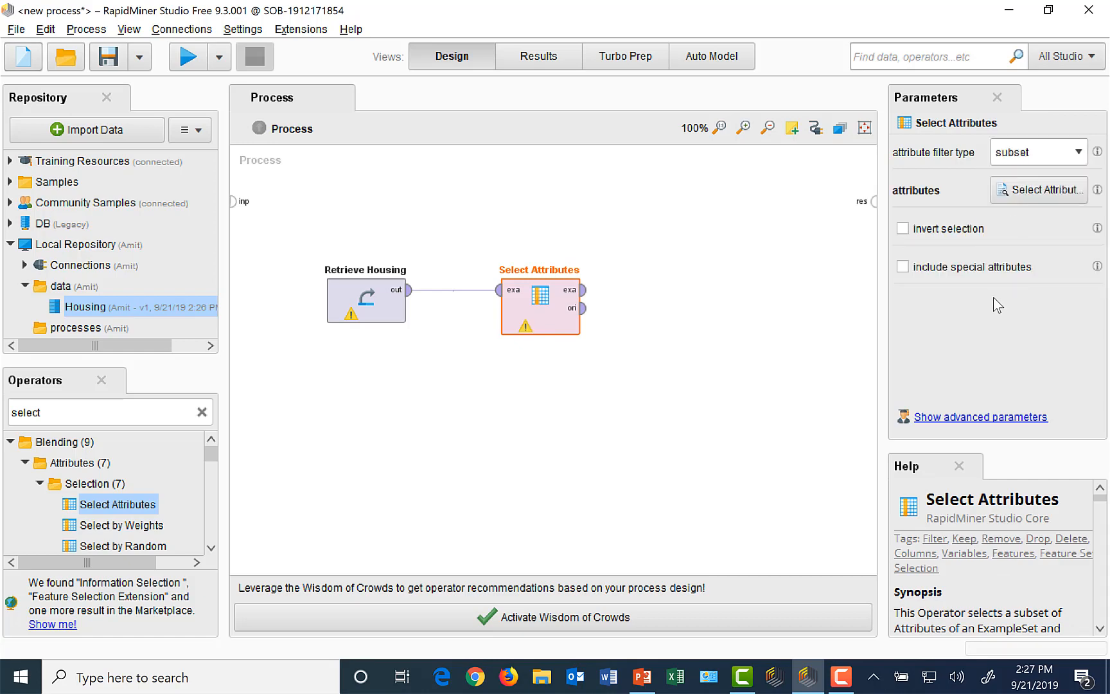
# - Choose bathrms, bedrooms, lotsize, price, stories and garagepl as the Select Attributes operator's selected attributes and apply the selection
pyautogui.click(1040, 192)
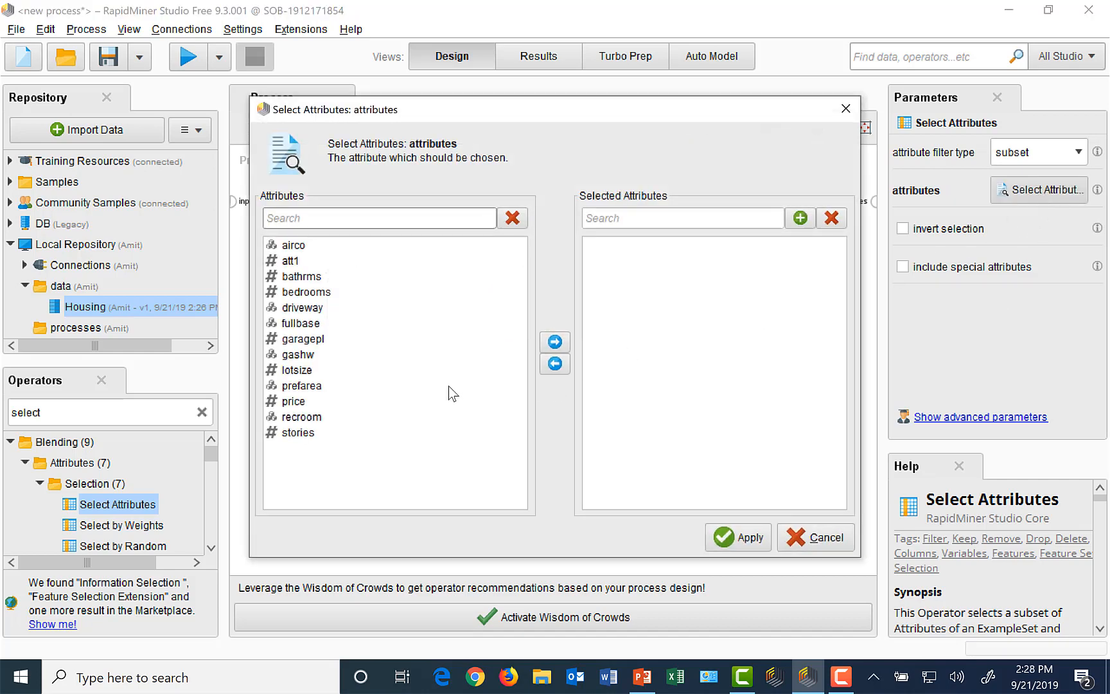
pyautogui.click(307, 278)
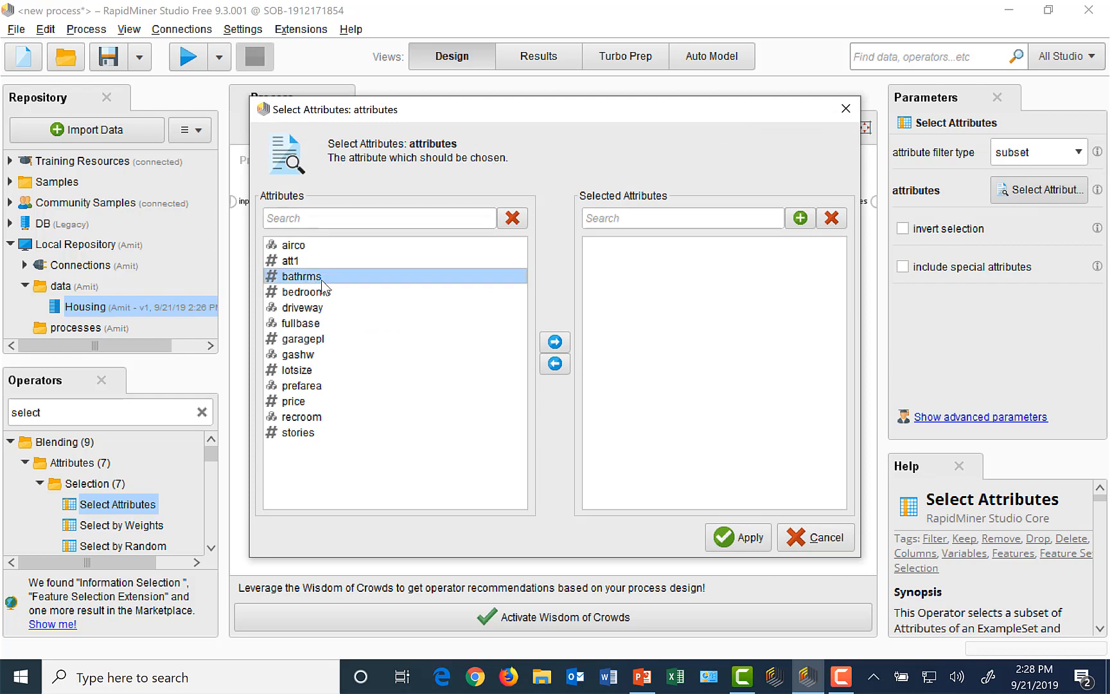
pyautogui.click(553, 342)
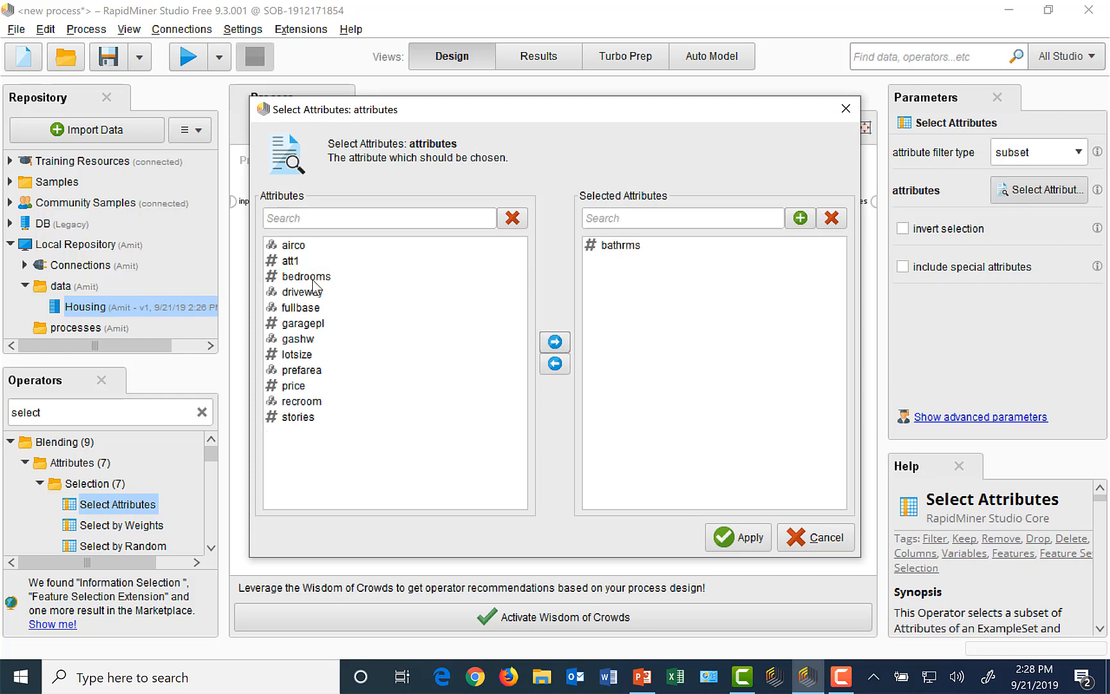
pyautogui.click(313, 277)
pyautogui.click(556, 349)
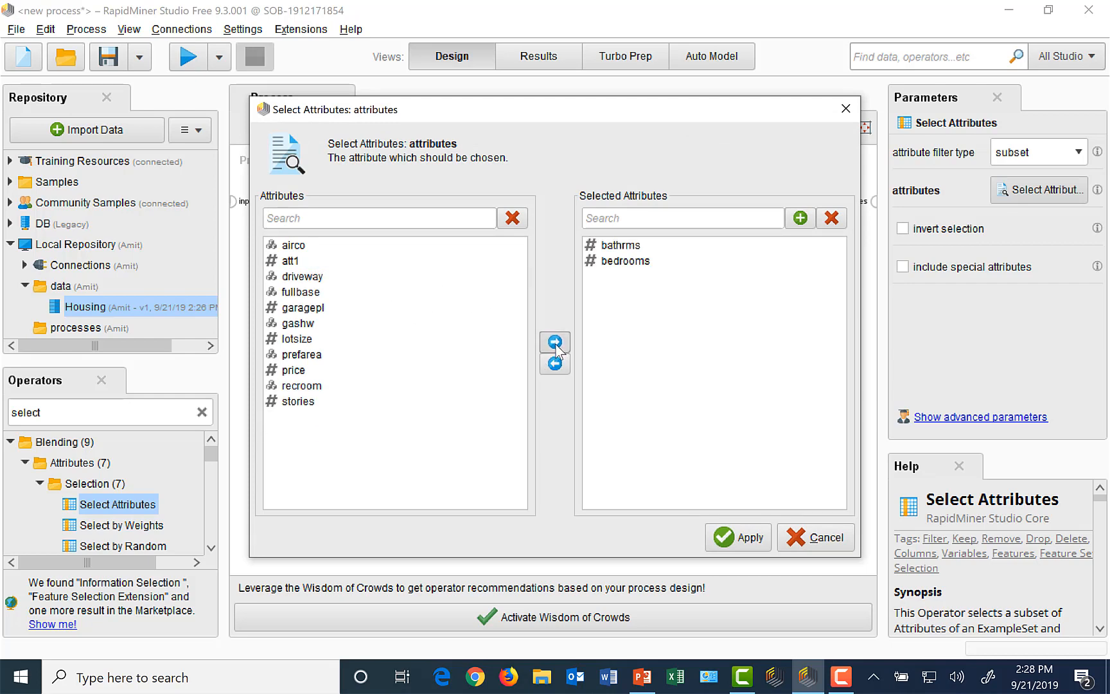
pyautogui.click(302, 342)
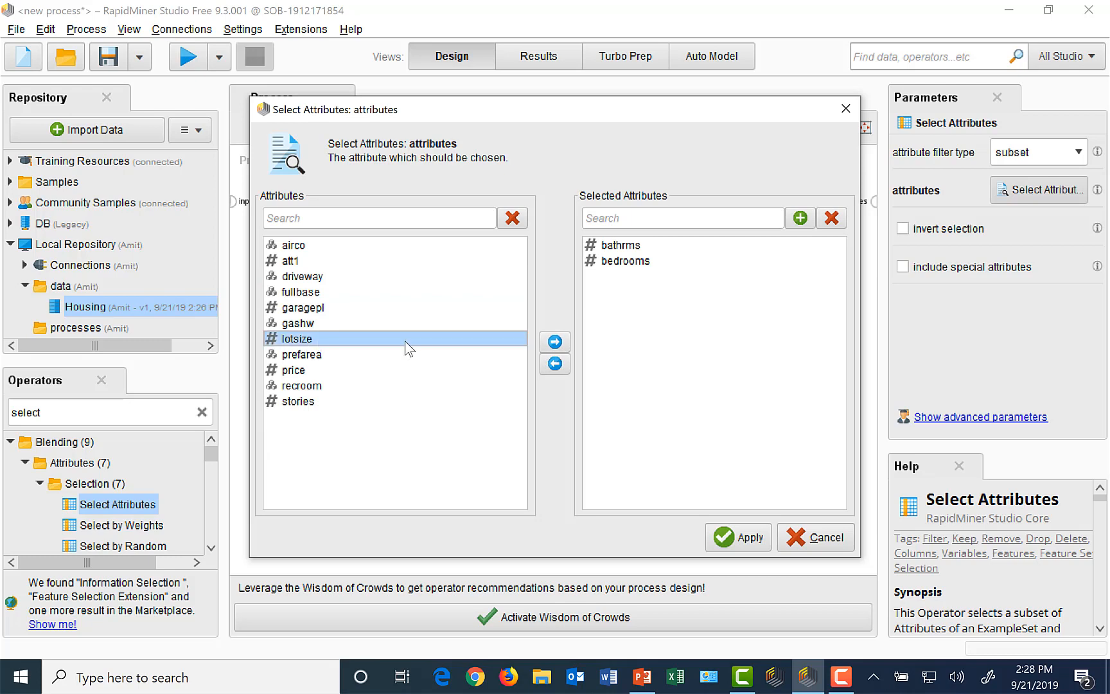
pyautogui.click(555, 341)
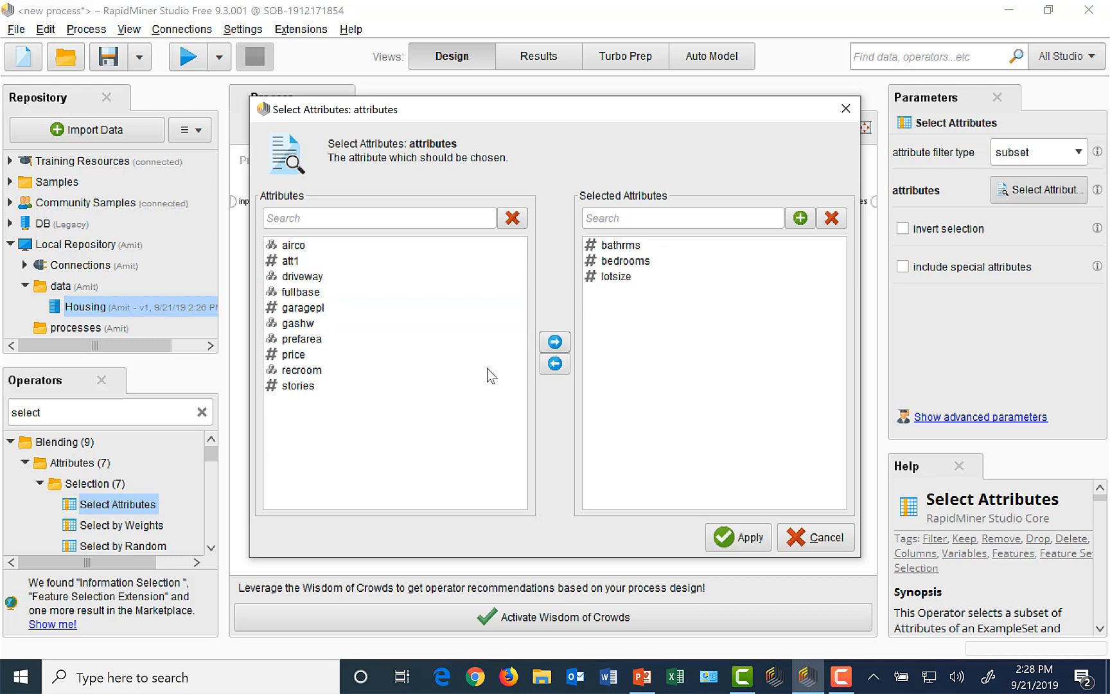
pyautogui.click(298, 355)
pyautogui.click(554, 342)
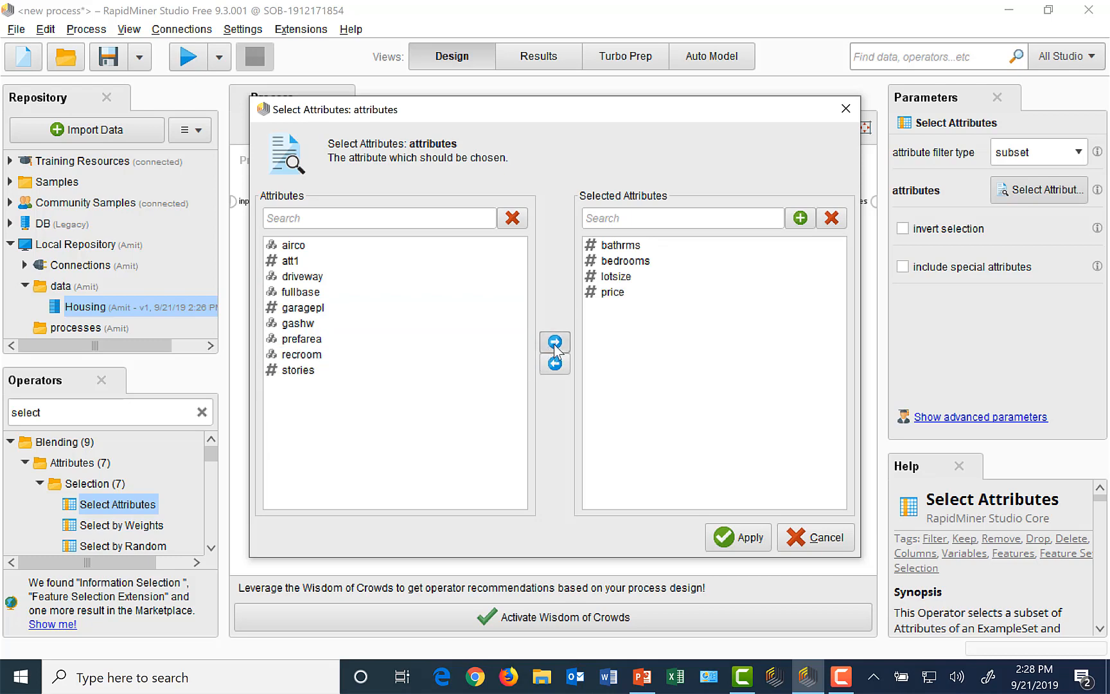
pyautogui.click(297, 371)
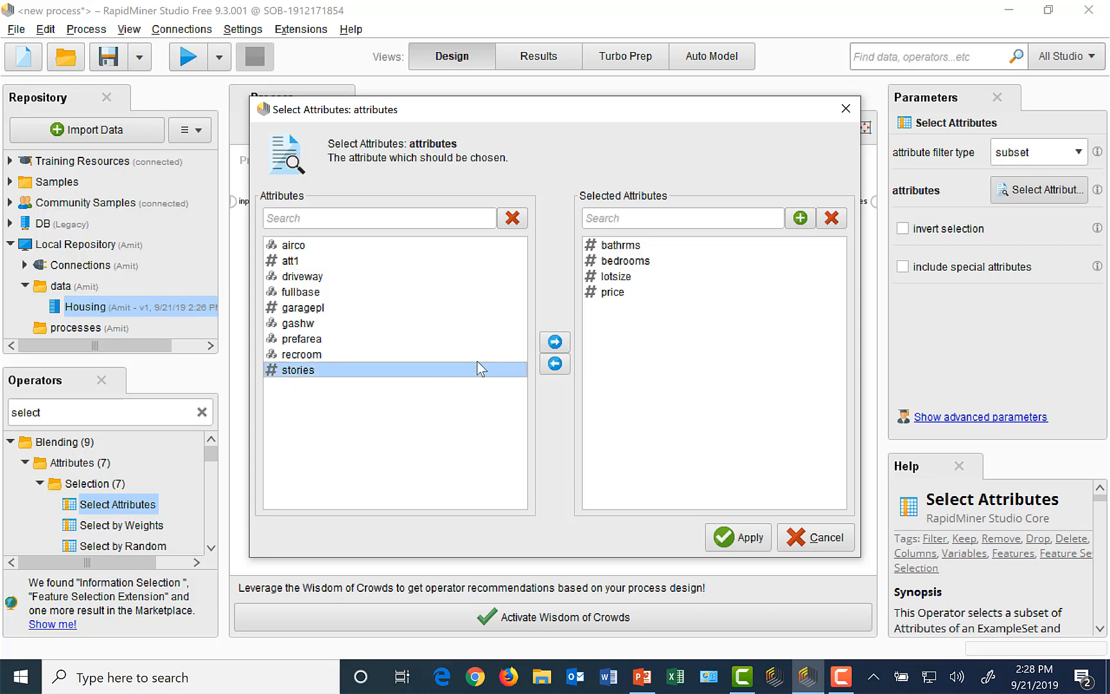
pyautogui.click(555, 341)
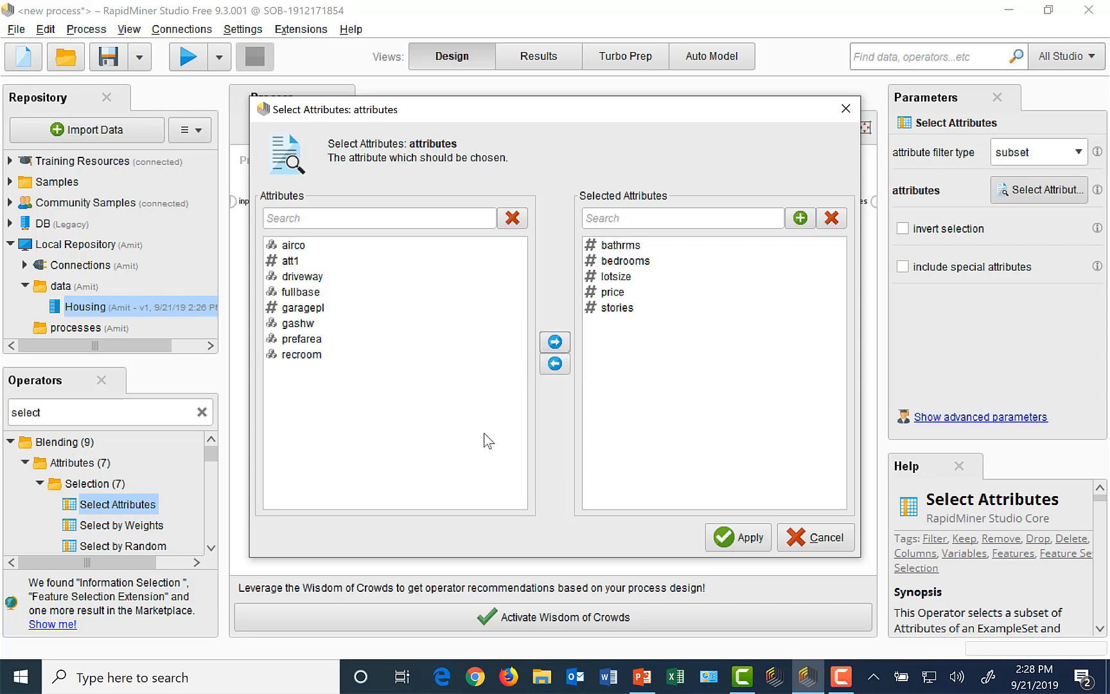
pyautogui.click(303, 308)
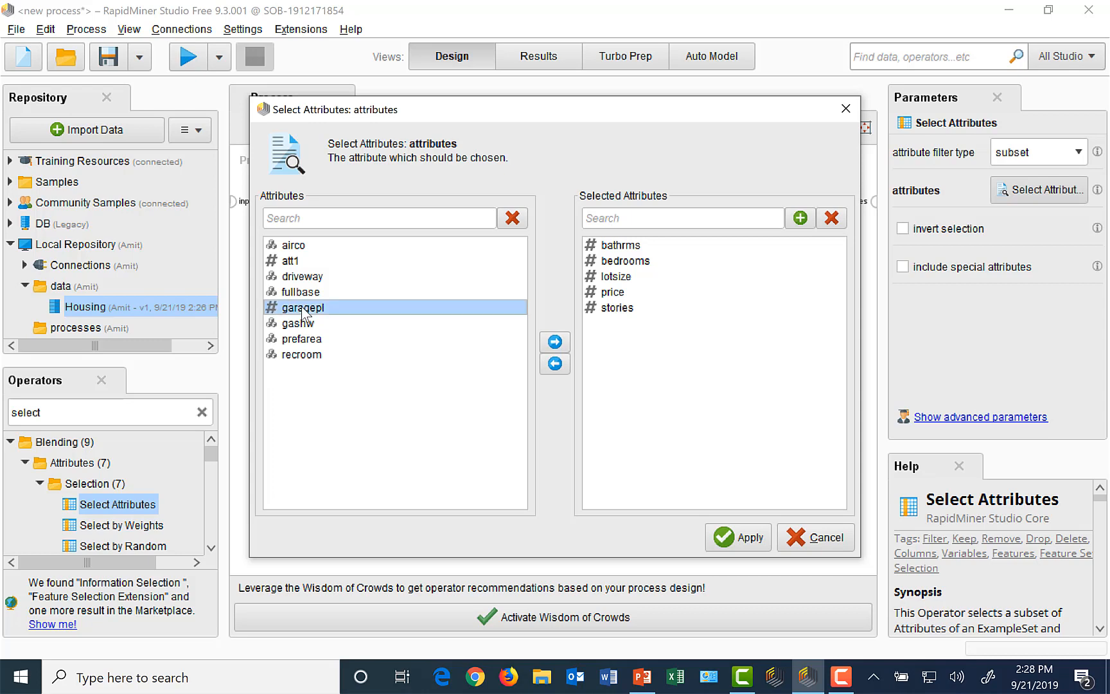
pyautogui.click(555, 341)
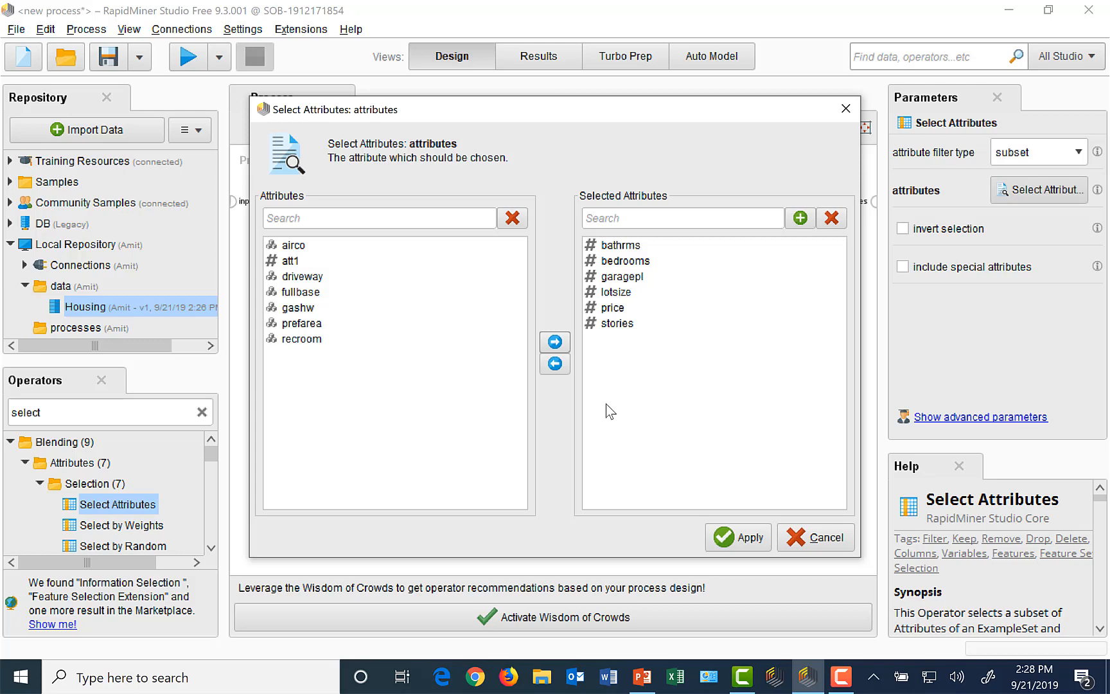
pyautogui.click(756, 543)
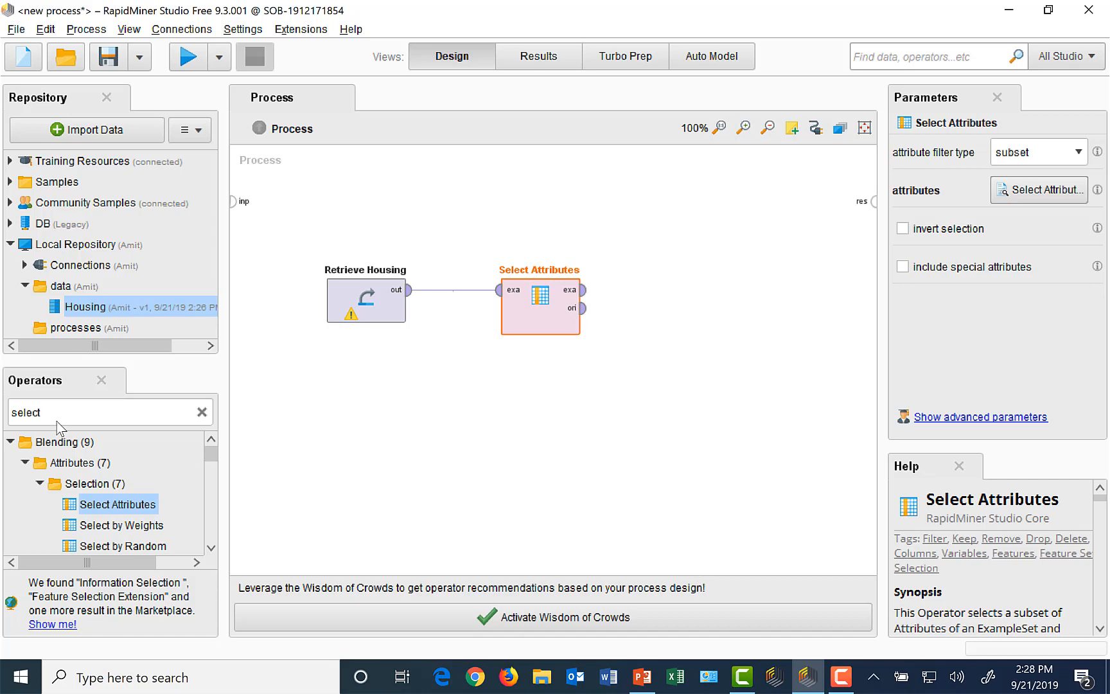
# - Find the Set Role operator, add it after Select Attributes and connect the example set output to its input
pyautogui.click(18, 411)
pyautogui.moveTo(56, 411); pyautogui.dragTo(2, 421)
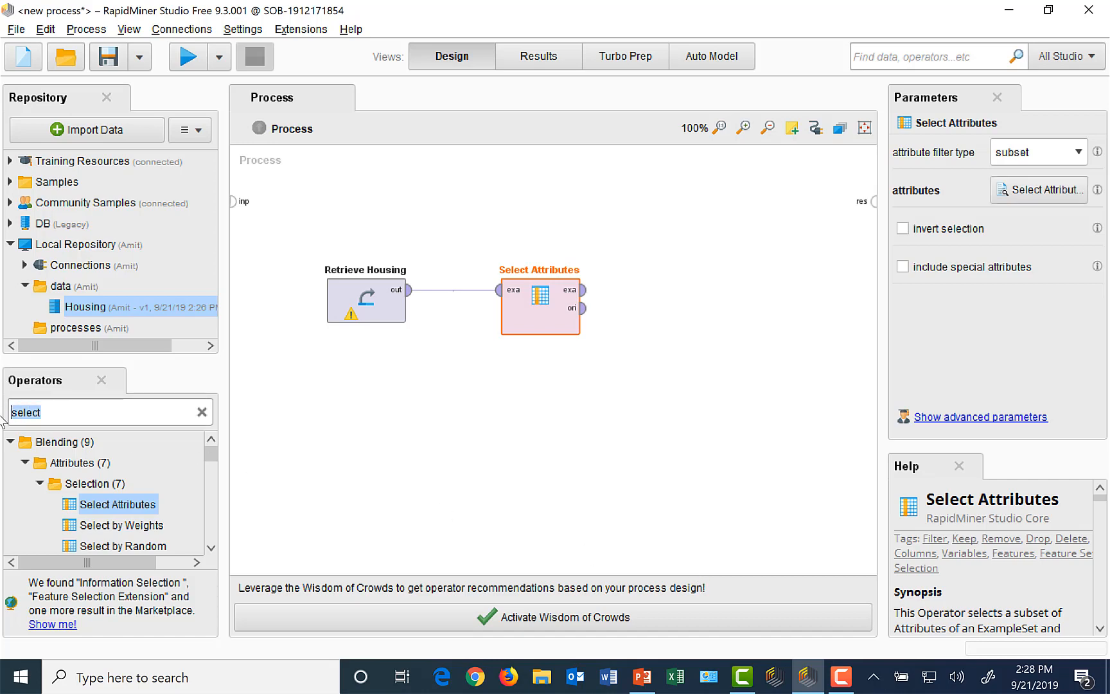
pyautogui.write('set role')
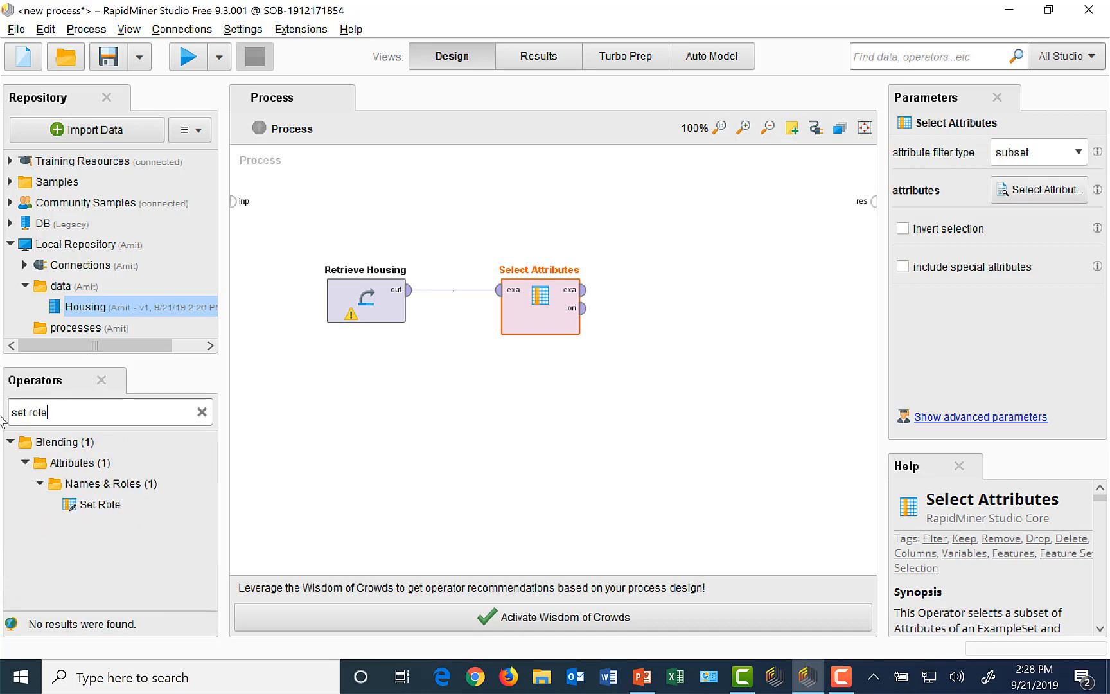
pyautogui.moveTo(99, 504); pyautogui.dragTo(686, 288)
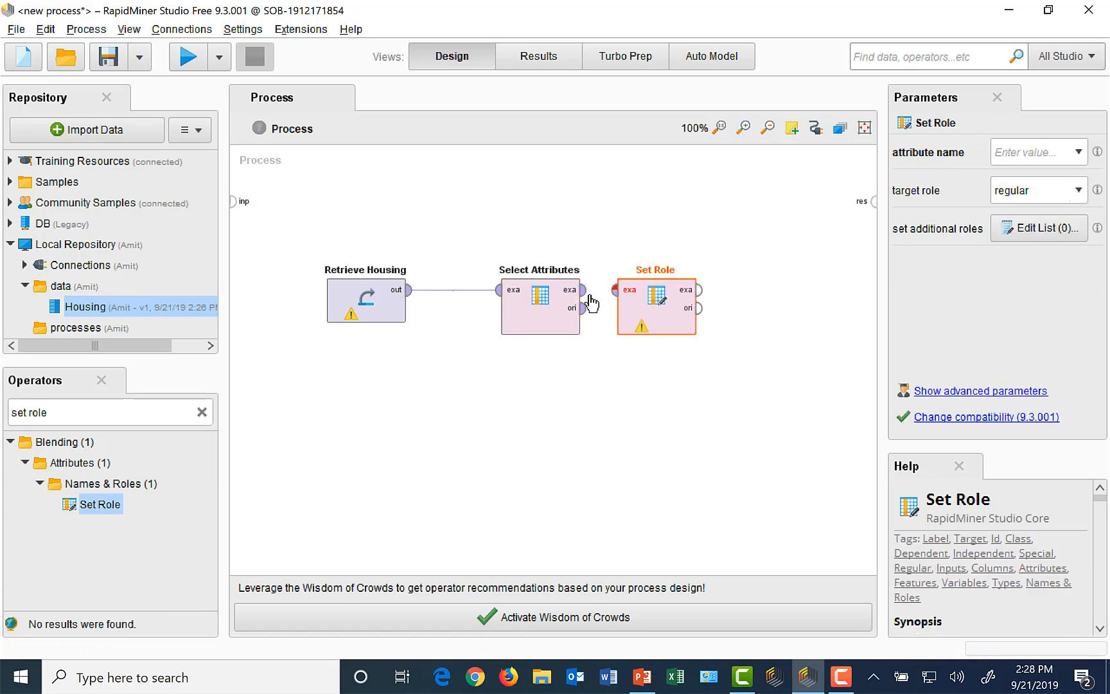
pyautogui.moveTo(583, 291); pyautogui.dragTo(615, 289)
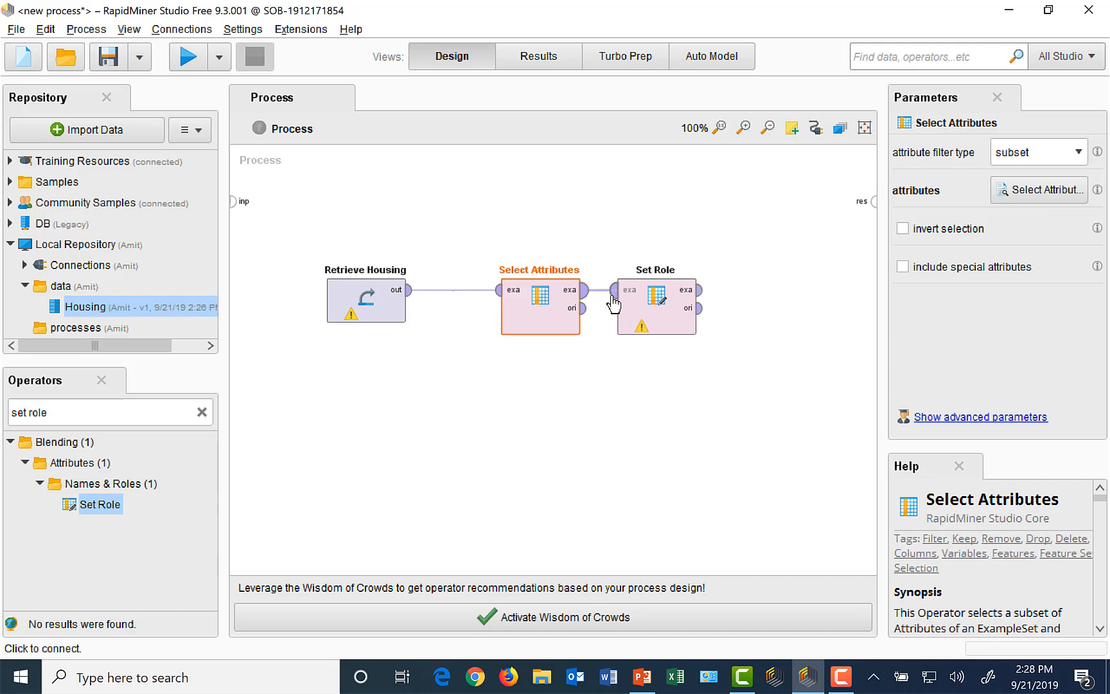
# - Configure the Set Role operator to give the price attribute the target role label
pyautogui.click(666, 307)
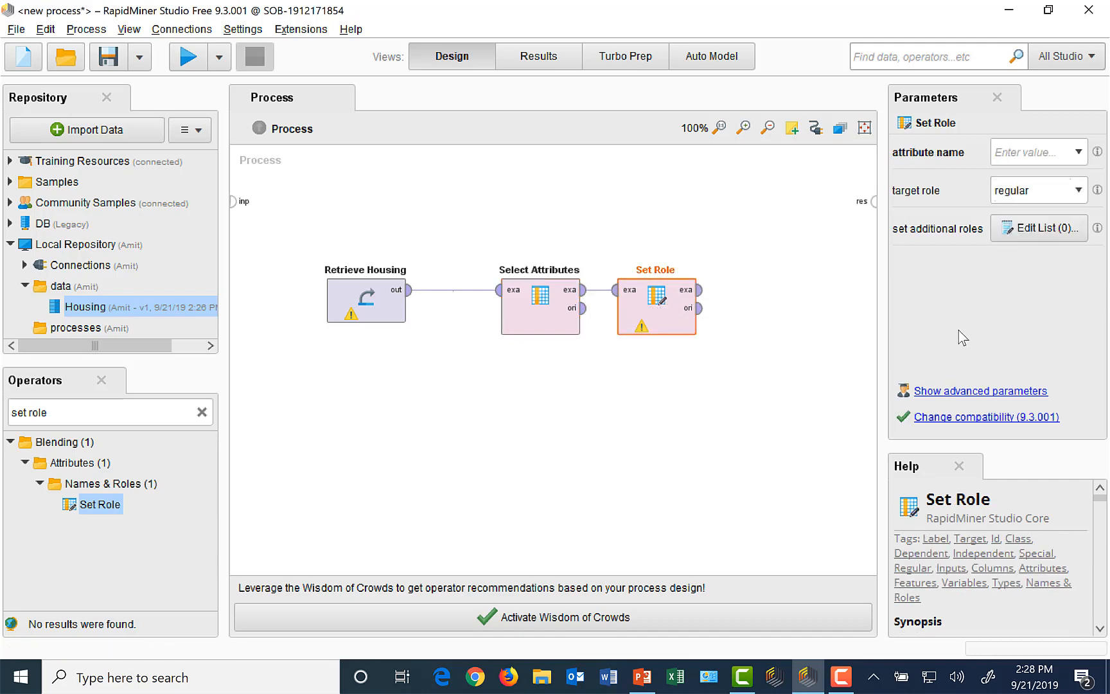
pyautogui.click(1079, 152)
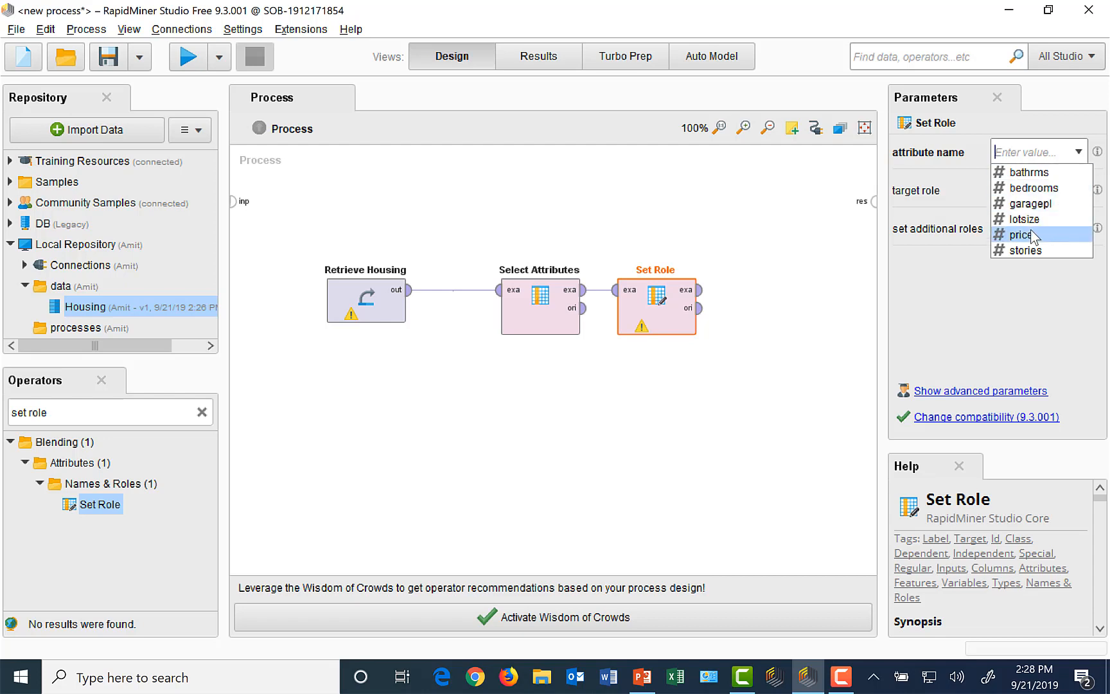
pyautogui.click(1025, 235)
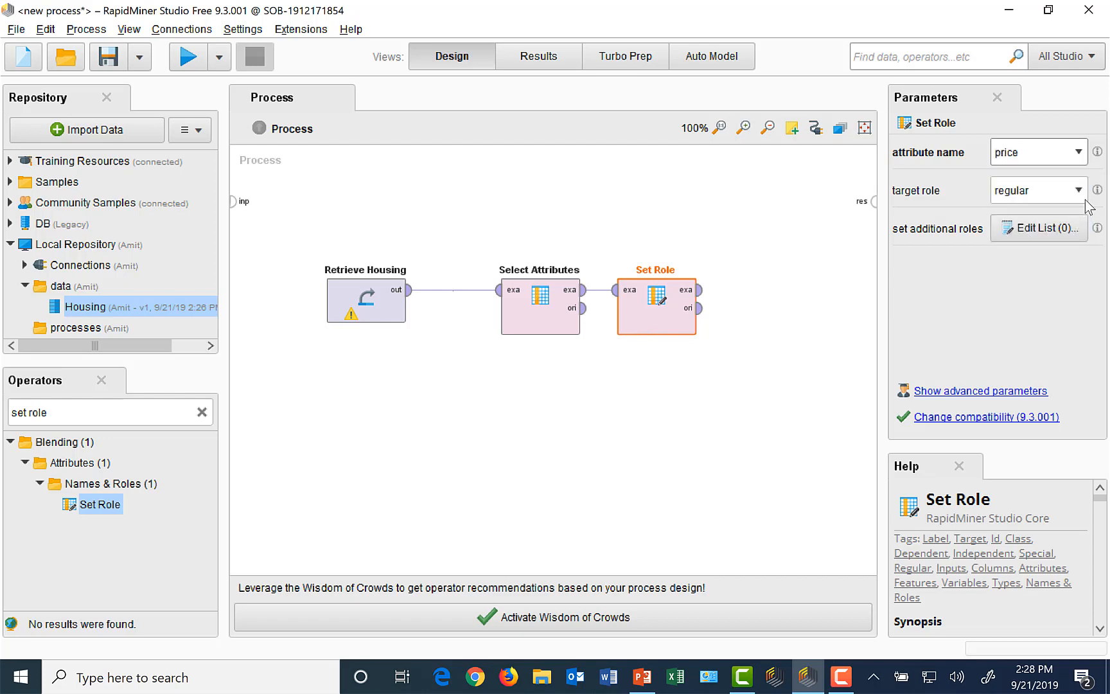
pyautogui.click(1079, 190)
pyautogui.click(1025, 242)
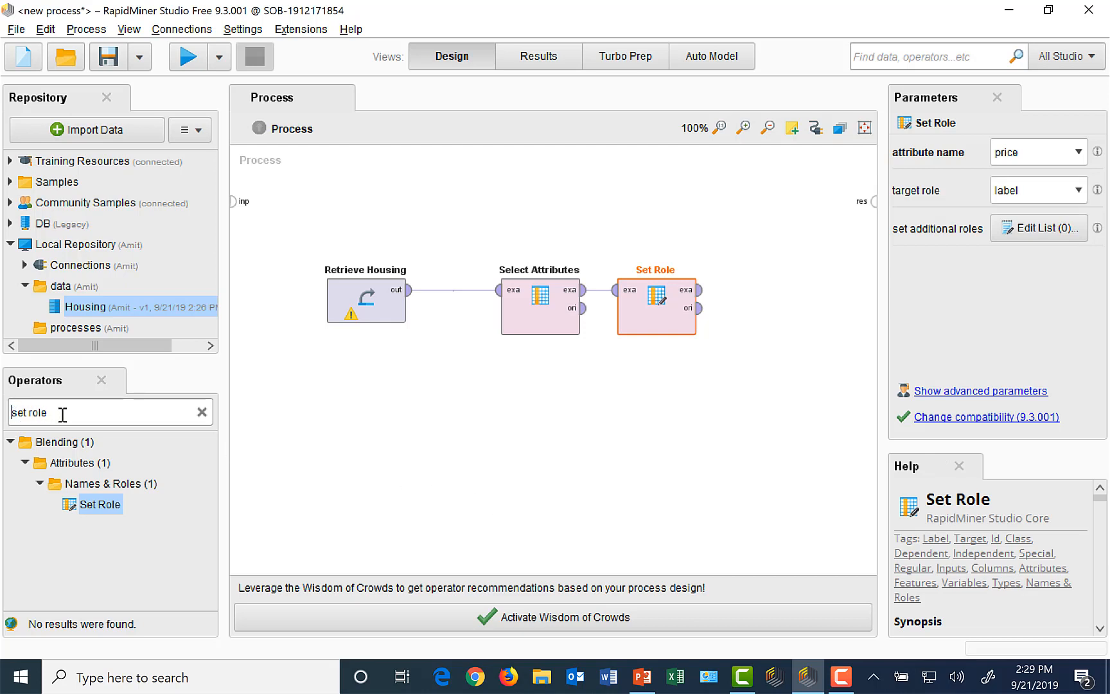
# - Find the Linear Regression operator, add it below Set Role and connect Set Role's example set output to its training input
pyautogui.moveTo(64, 415); pyautogui.dragTo(12, 413)
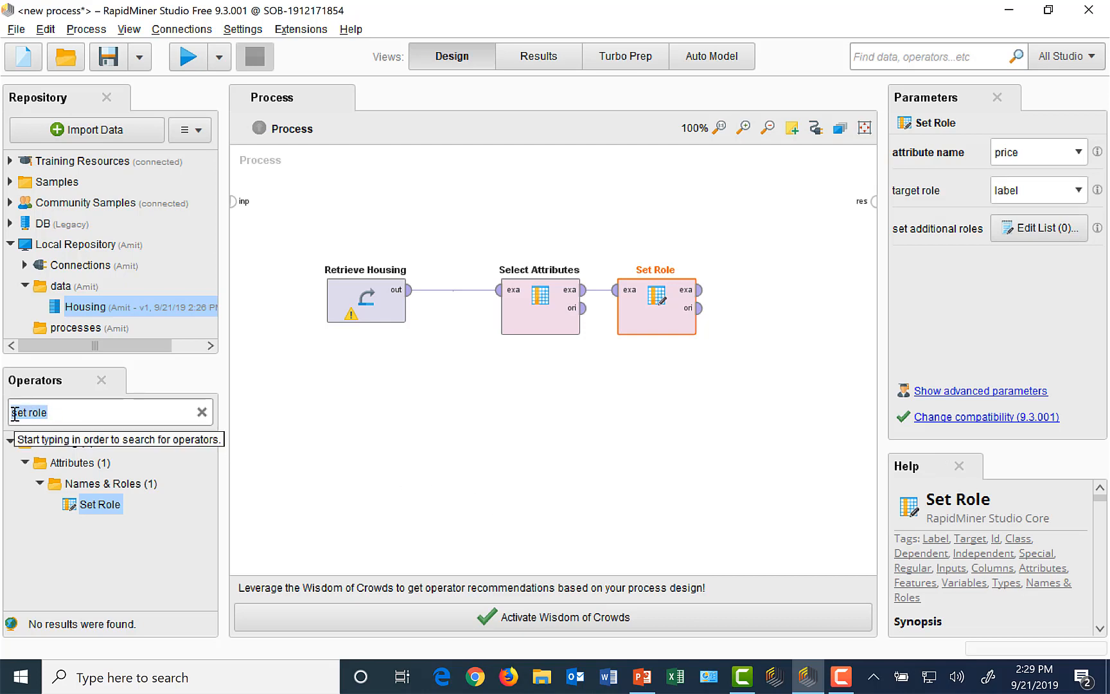
pyautogui.write('linear ')
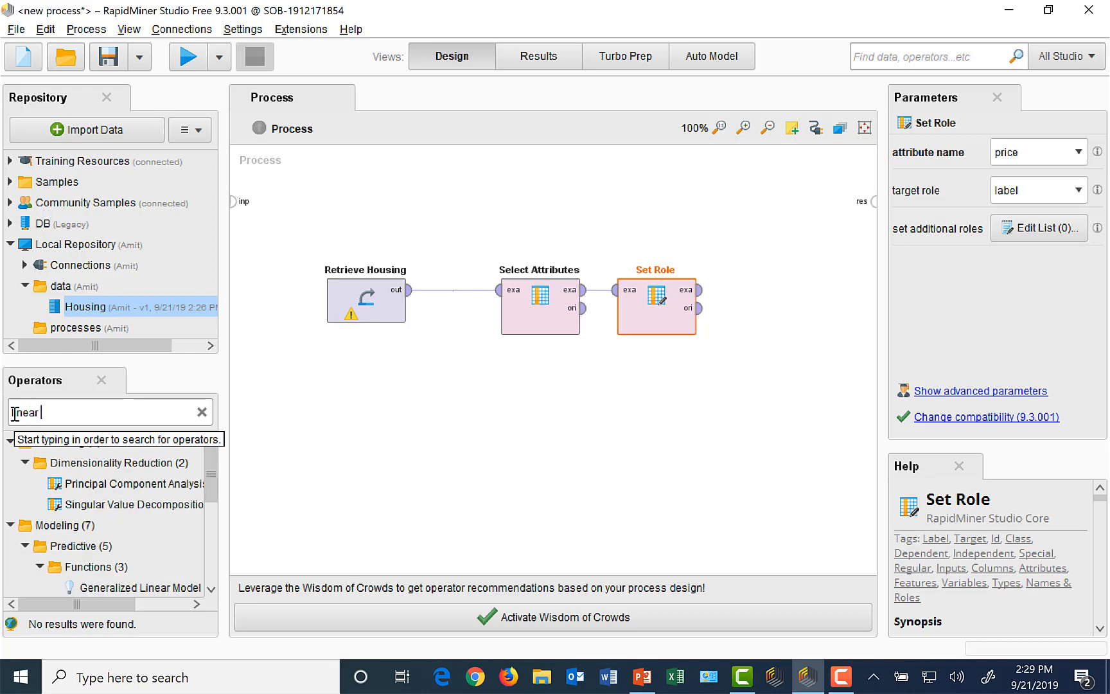
pyautogui.write('regression')
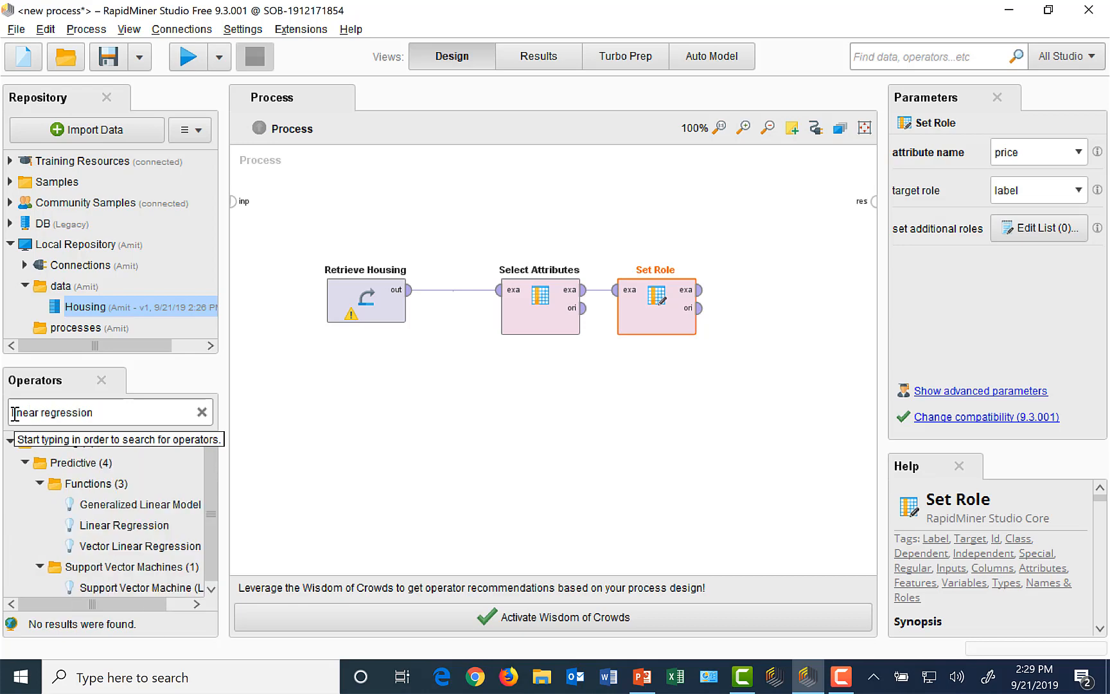
pyautogui.moveTo(124, 525); pyautogui.dragTo(654, 418)
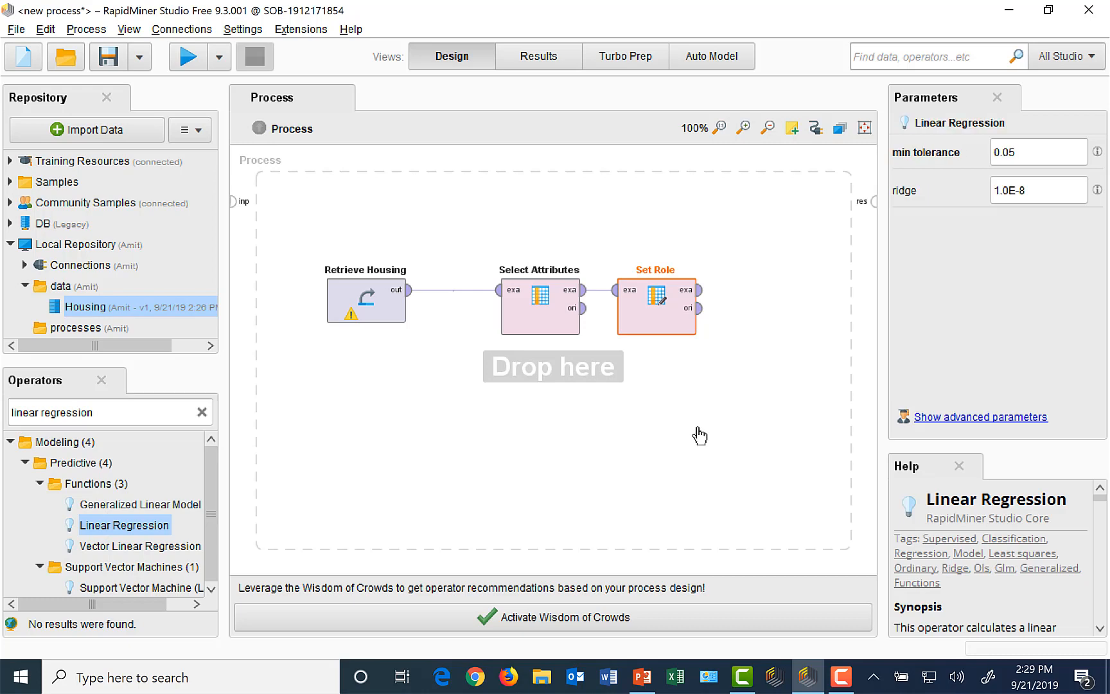
pyautogui.click(699, 289)
pyautogui.click(614, 421)
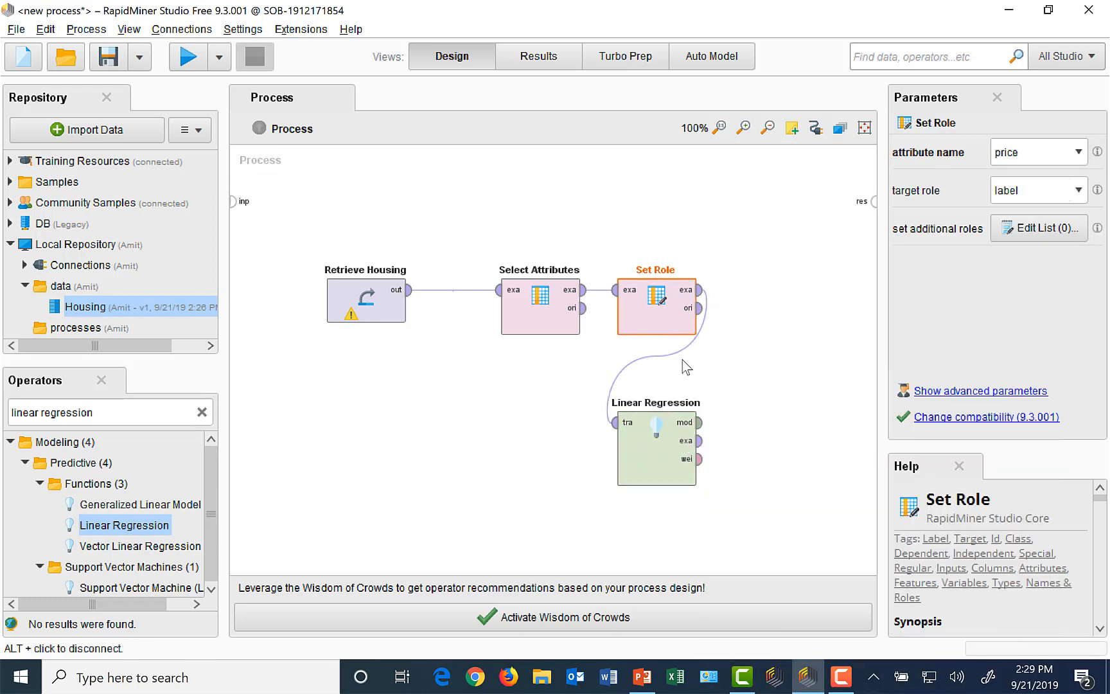
# - Connect the Linear Regression model output to the process result port and run the process
pyautogui.click(700, 422)
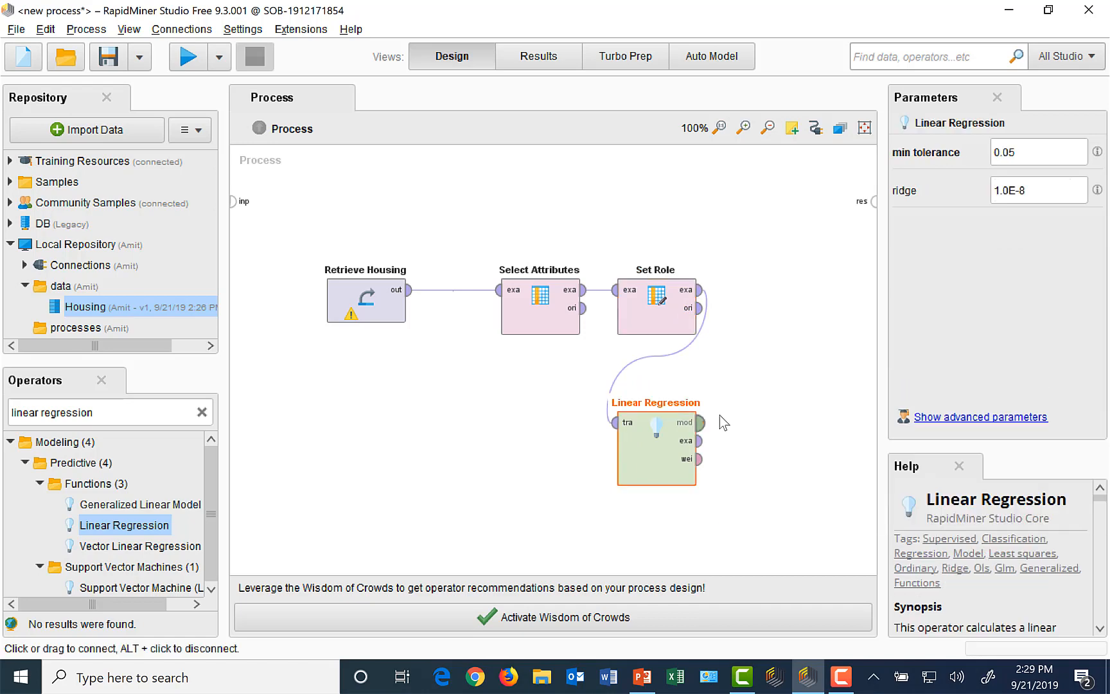
pyautogui.click(872, 202)
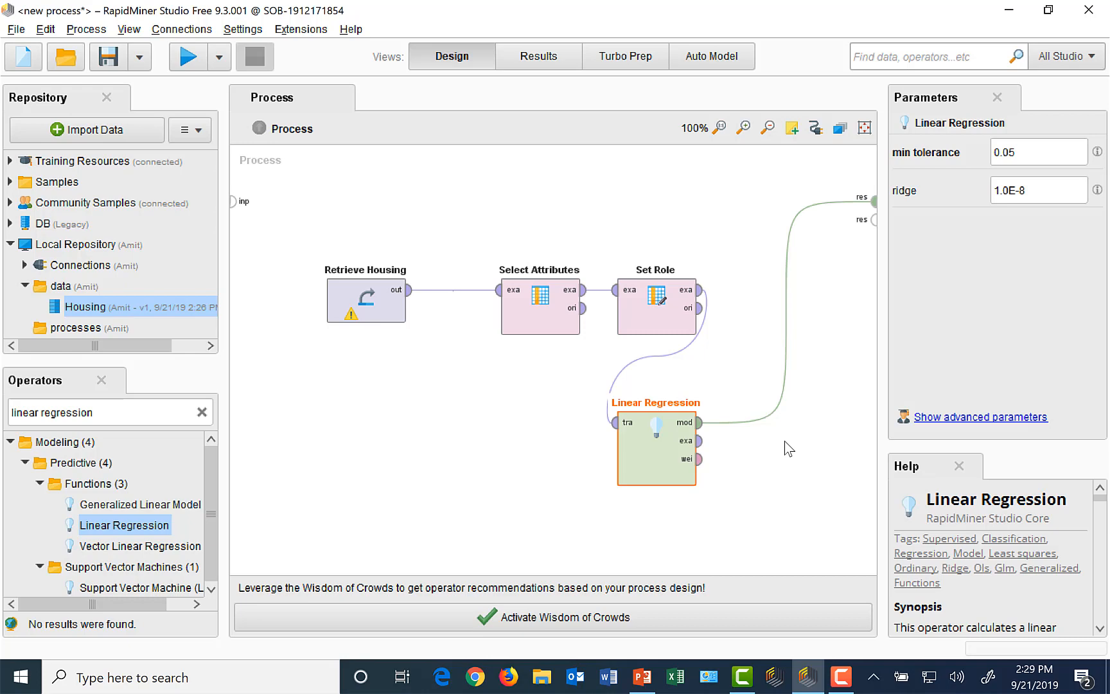
pyautogui.click(189, 59)
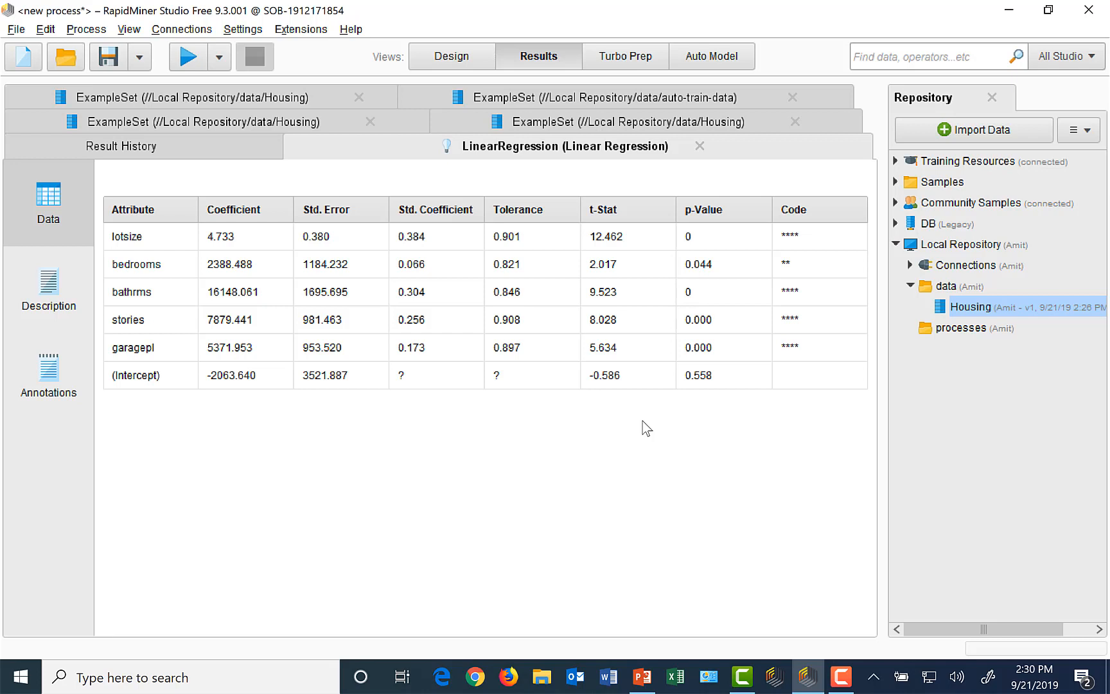
# - Return to the process design and save the process as predicthouseprice in the Local Repository's processes folder
pyautogui.click(453, 58)
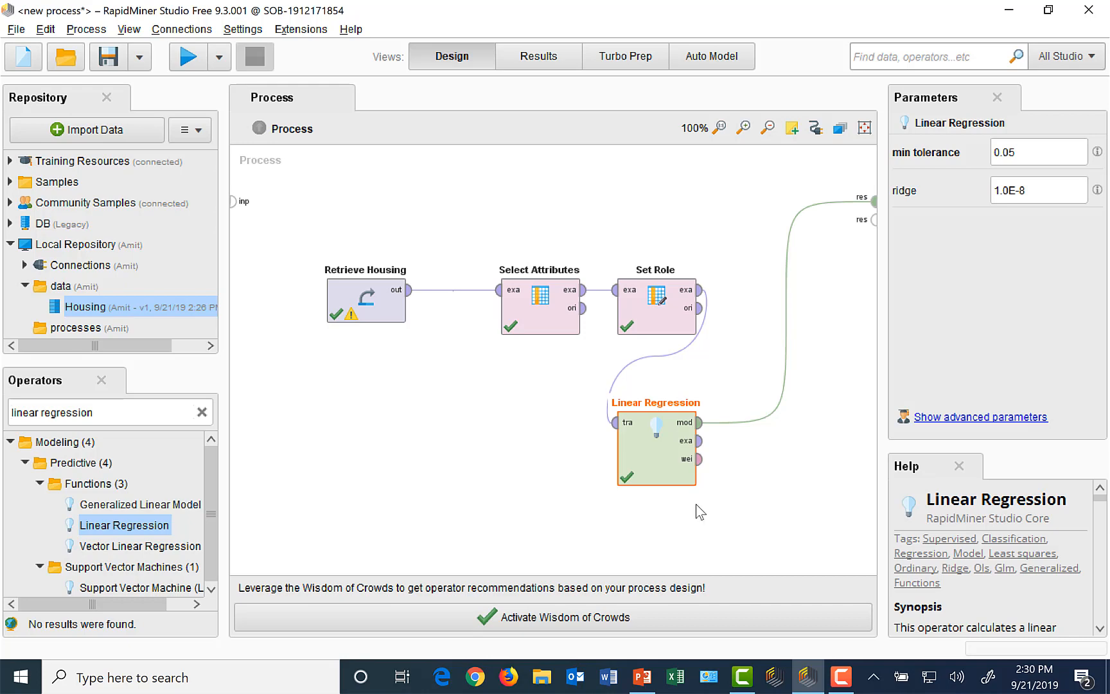
pyautogui.click(19, 32)
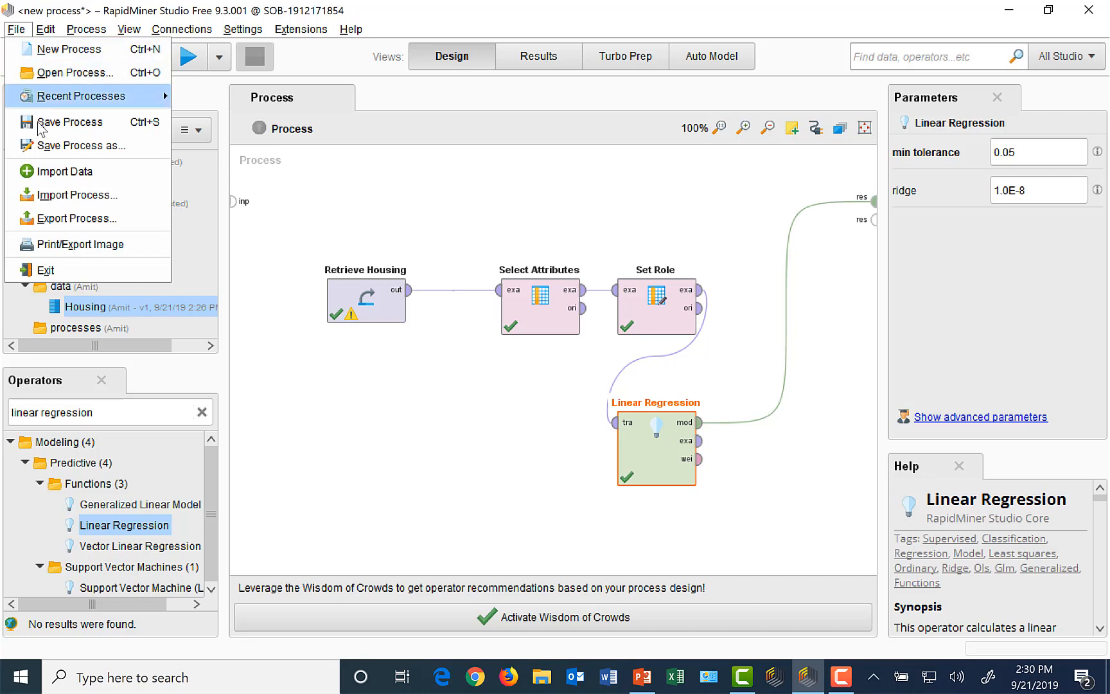
pyautogui.click(54, 152)
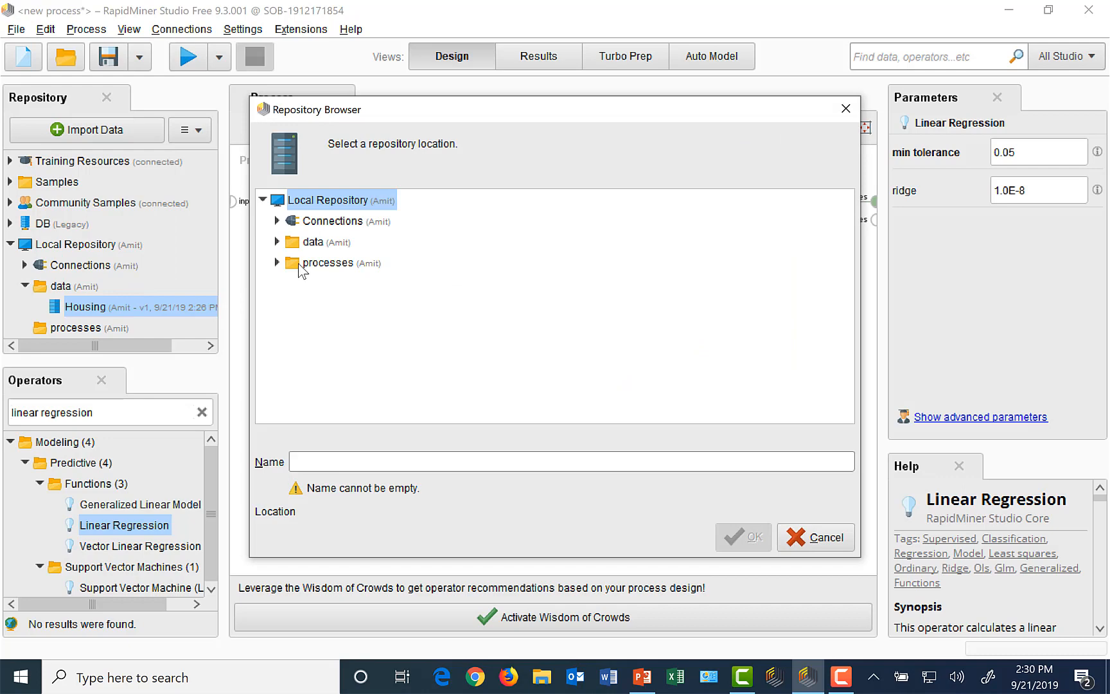
pyautogui.click(302, 266)
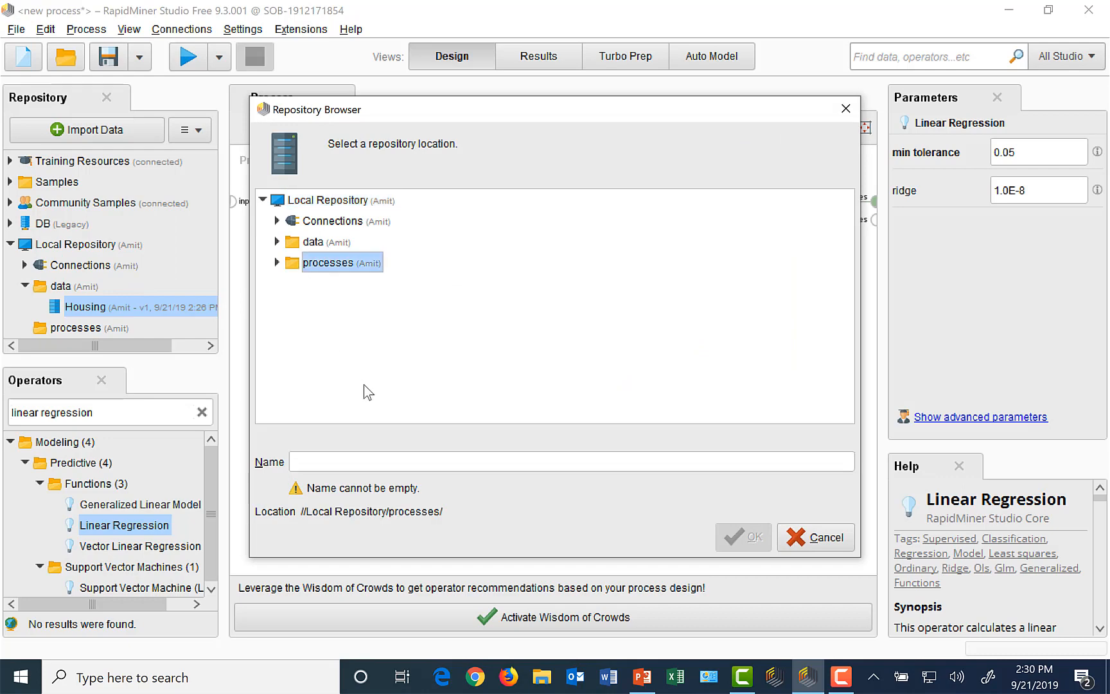
pyautogui.click(347, 462)
pyautogui.write('pre')
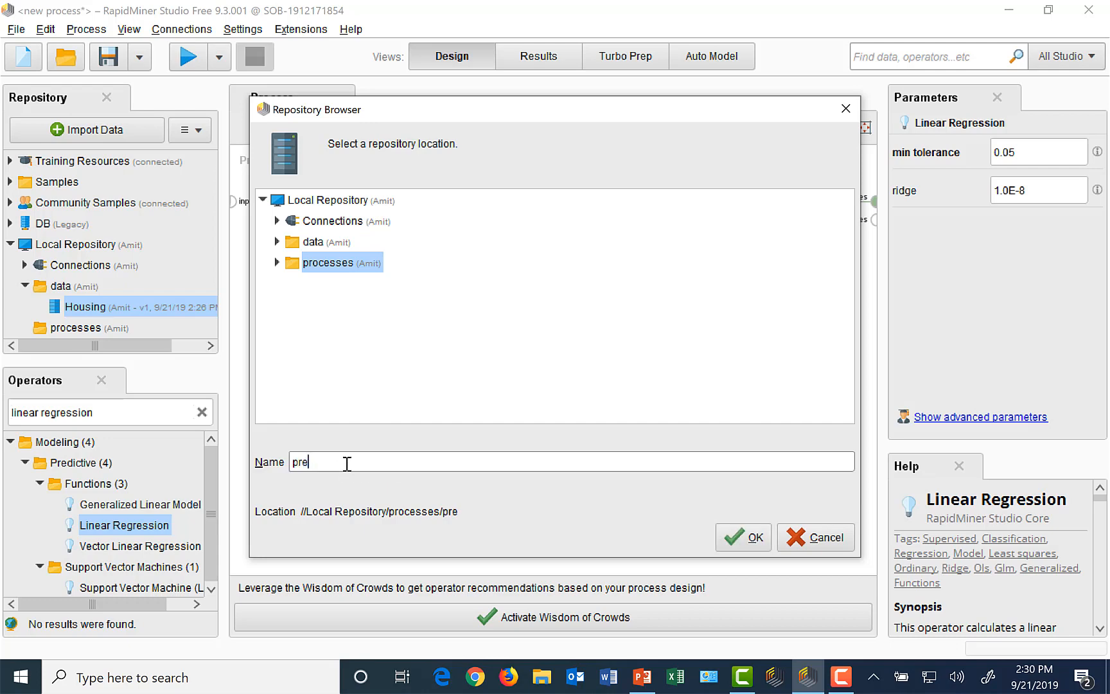
pyautogui.write('dicthouseprice')
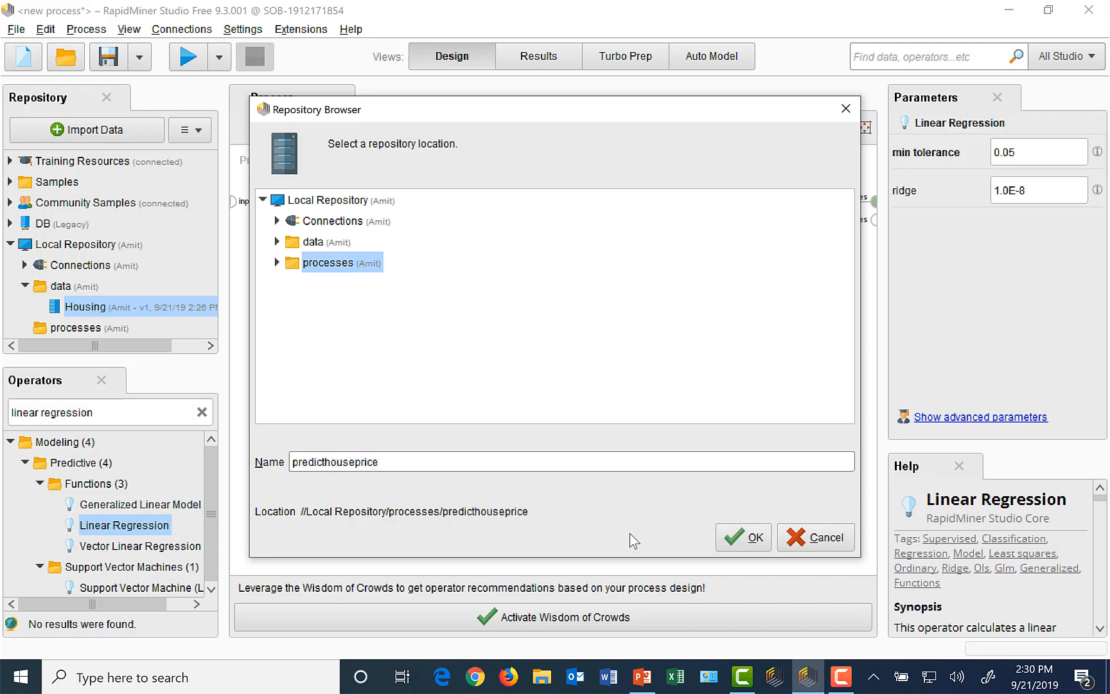
pyautogui.click(756, 537)
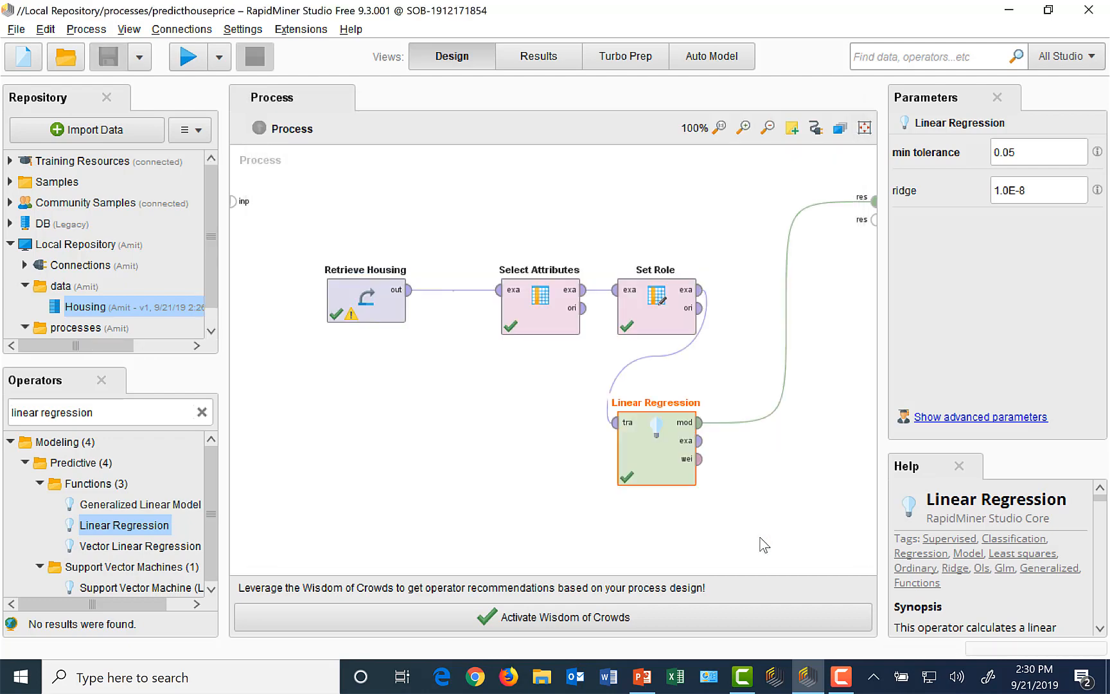
# - Start a new blank process and reopen the saved predicthouseprice process from the Local Repository
pyautogui.click(211, 330)
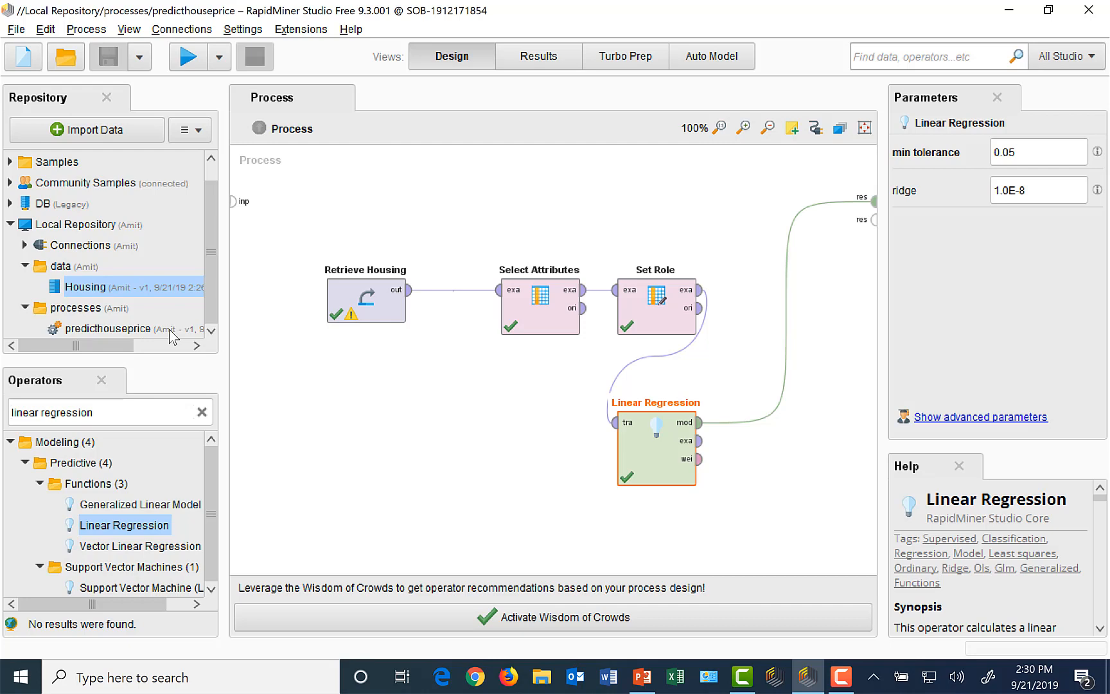
pyautogui.click(17, 30)
pyautogui.click(73, 49)
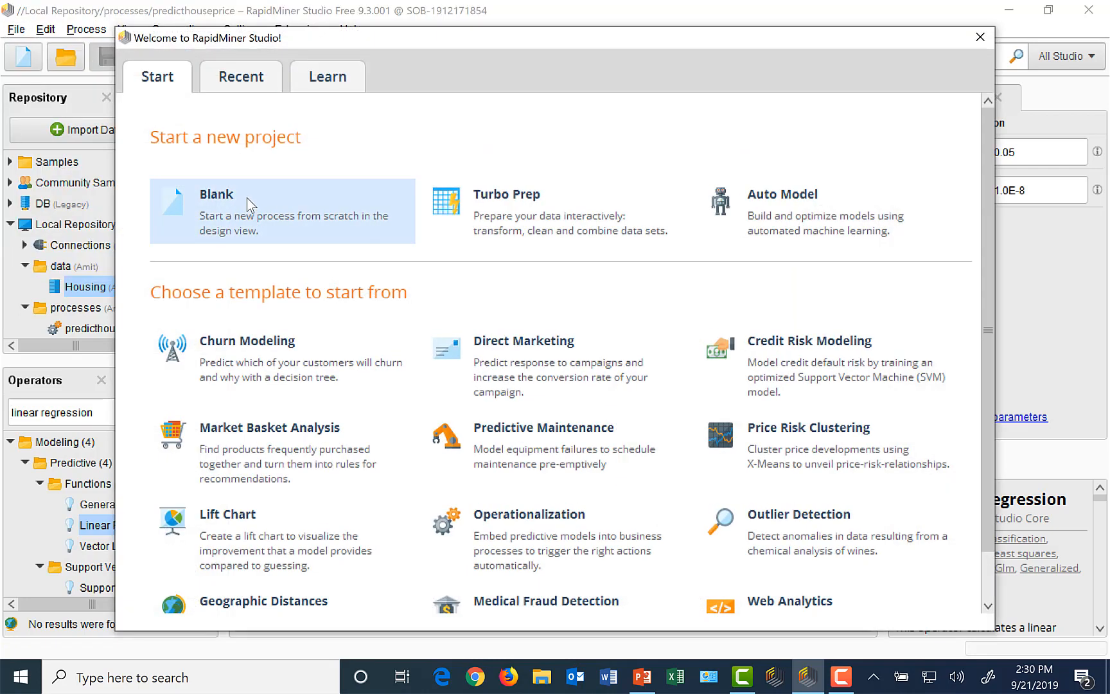
pyautogui.click(246, 196)
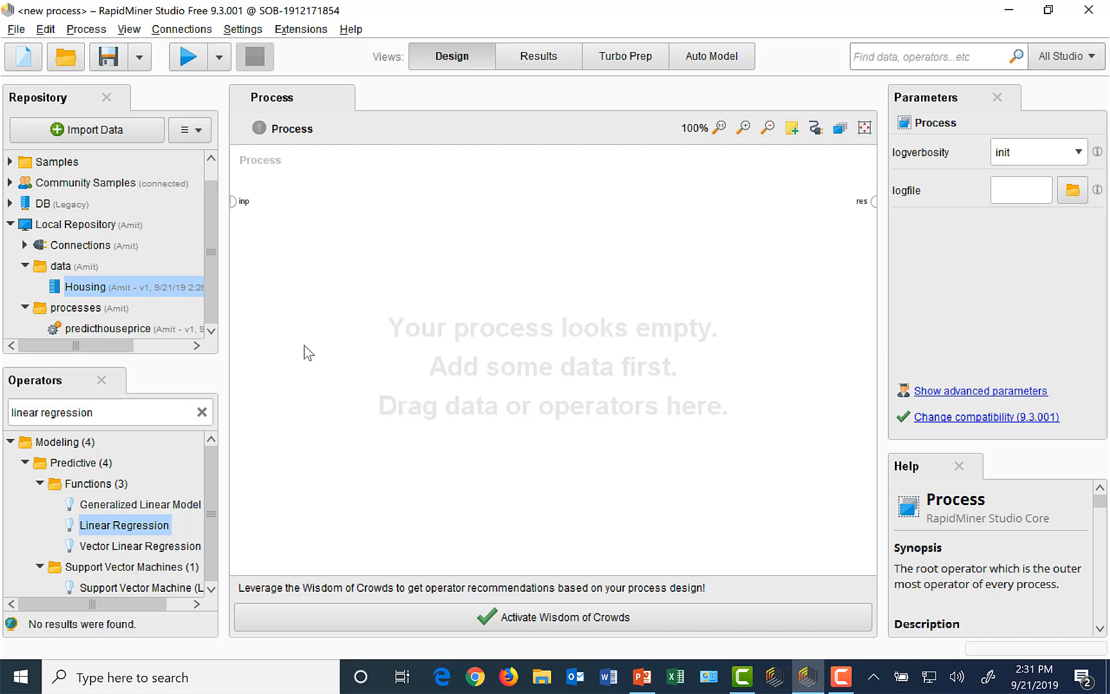
pyautogui.doubleClick(101, 329)
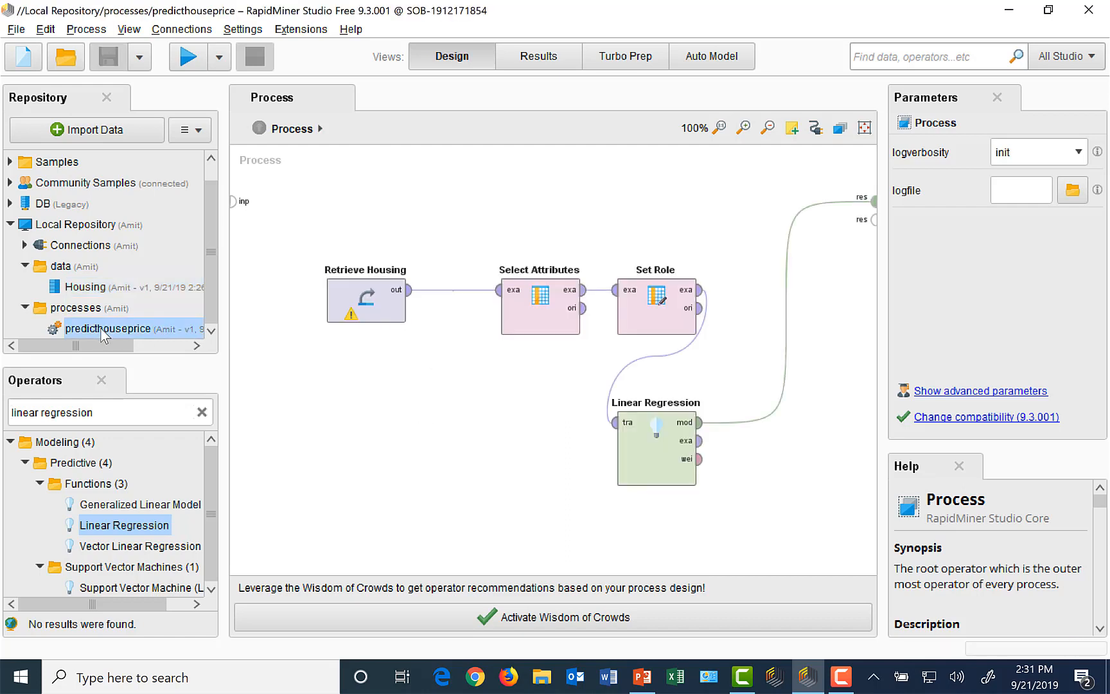